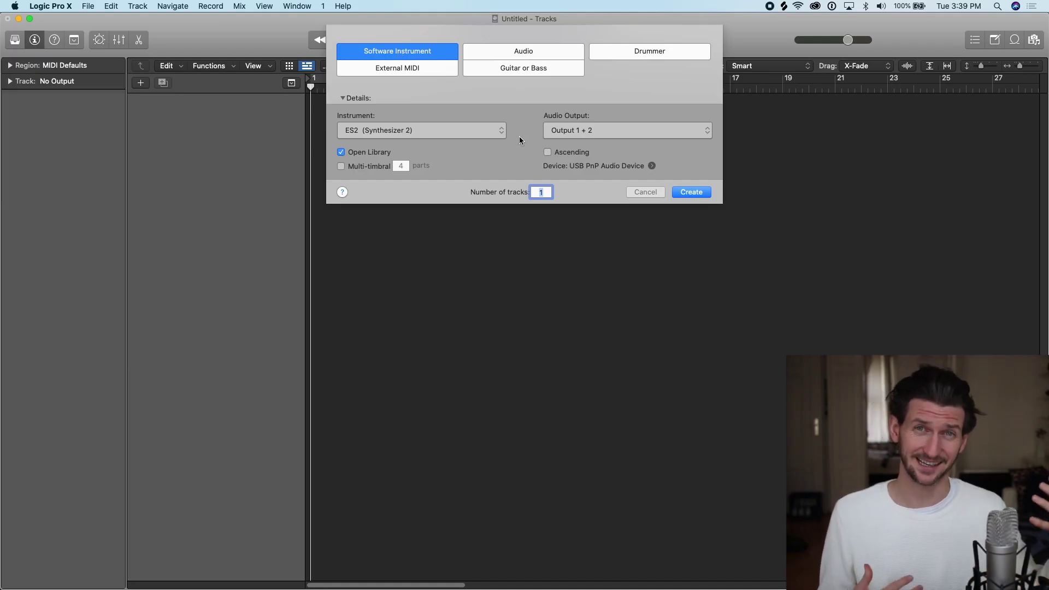
# Step: Open the Instrument pop-up to list instruments for the new software instrument track
pyautogui.click(468, 129)
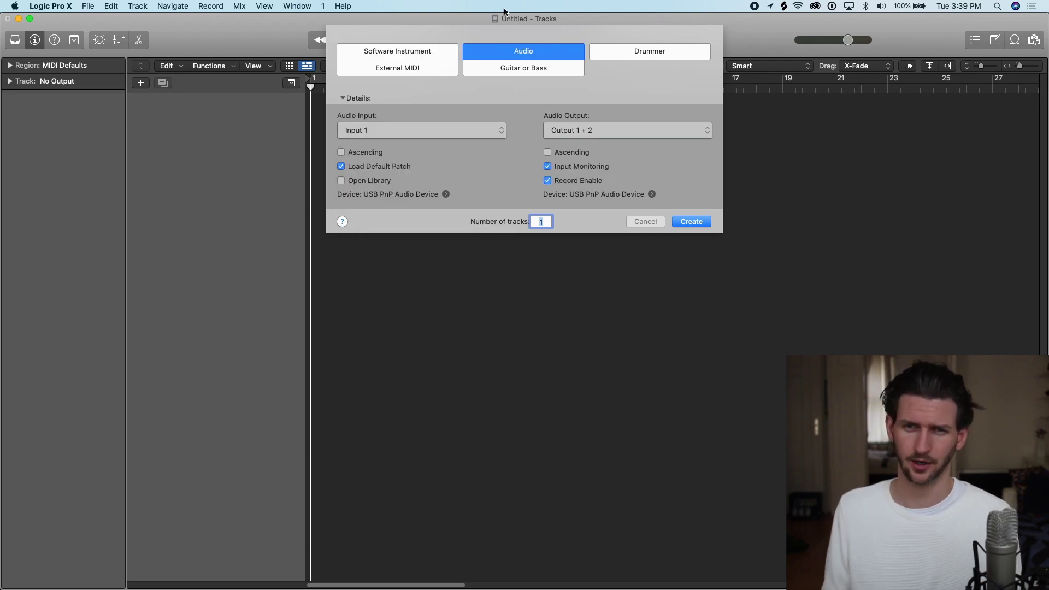
# Step: Switch back to Software Instrument and browse the instrument list, keeping ES2 selected
pyautogui.click(401, 52)
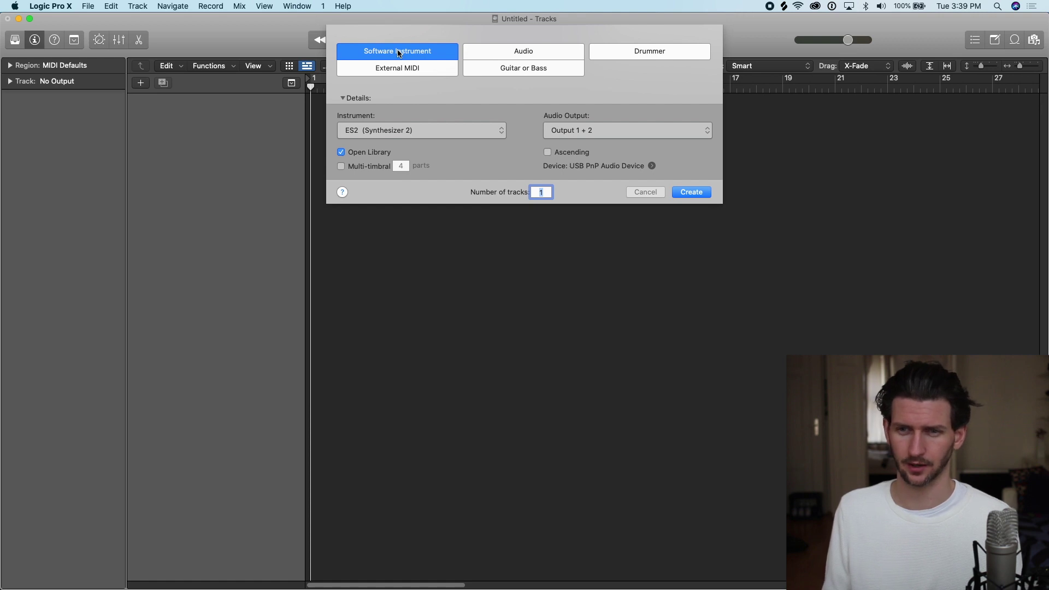
pyautogui.click(467, 131)
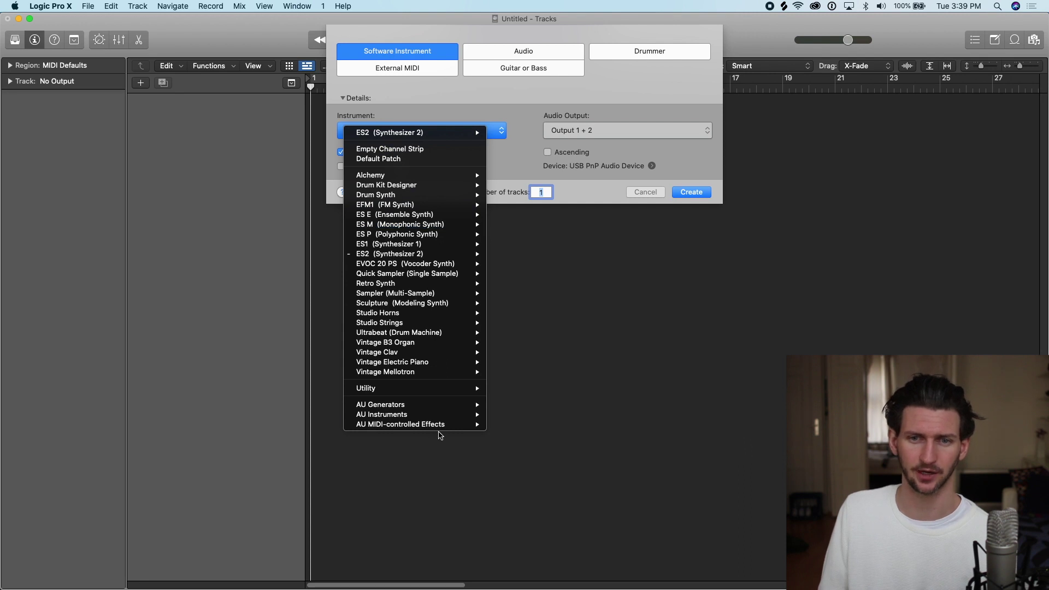
pyautogui.moveTo(431, 133)
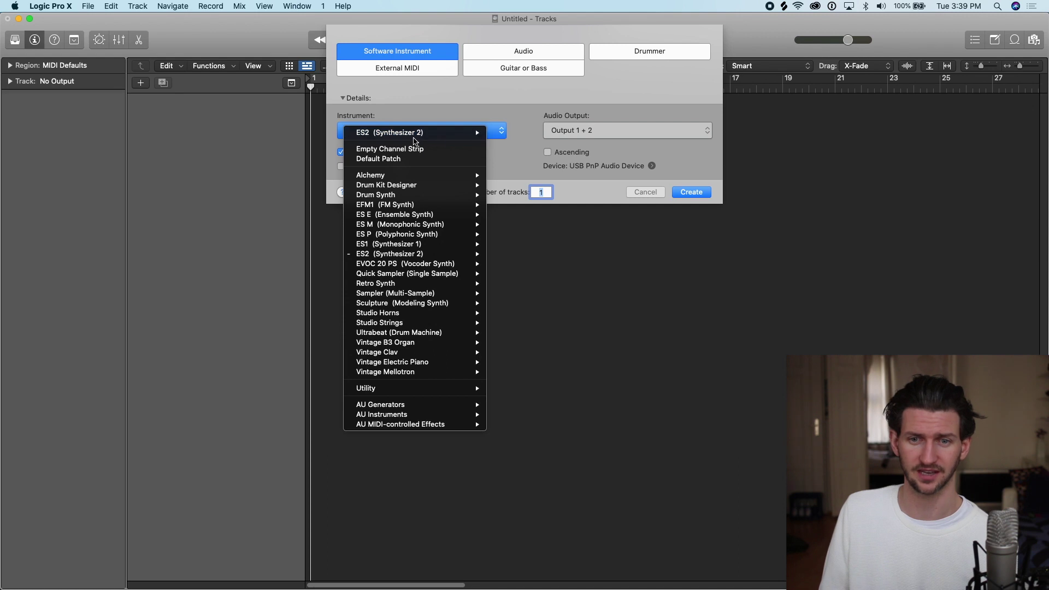
pyautogui.moveTo(418, 188)
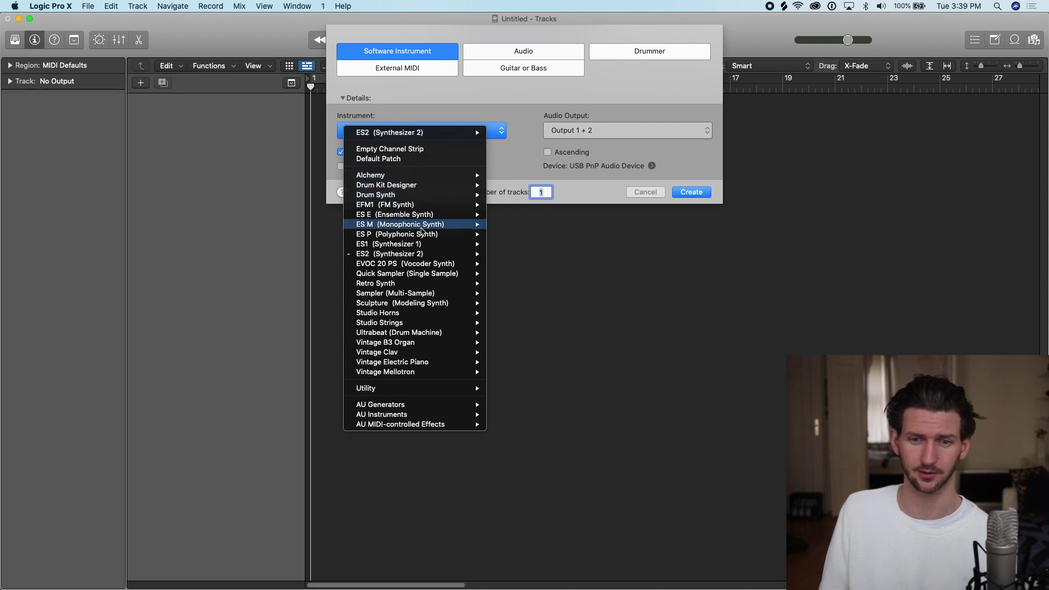
pyautogui.moveTo(444, 388)
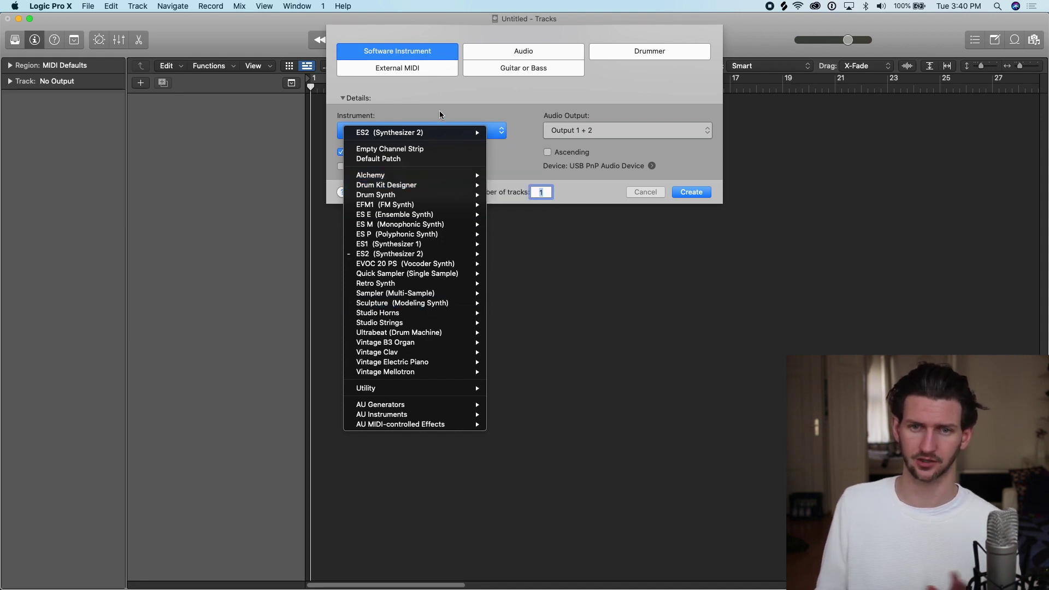
pyautogui.click(403, 116)
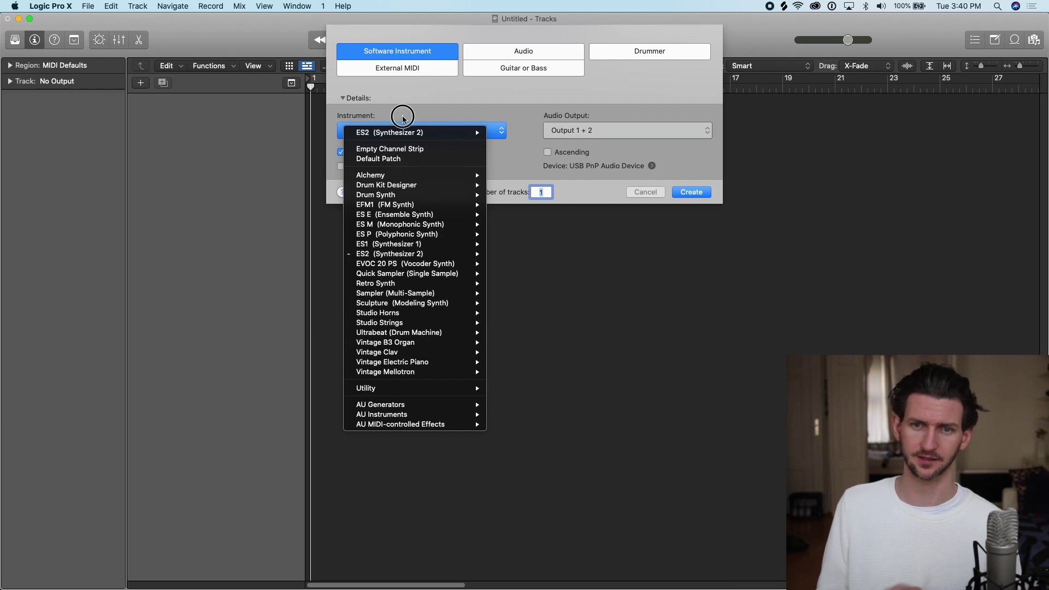
# Step: Create the Inst 1 track with ES2, then choose Alchemy from its instrument slot
pyautogui.click(691, 192)
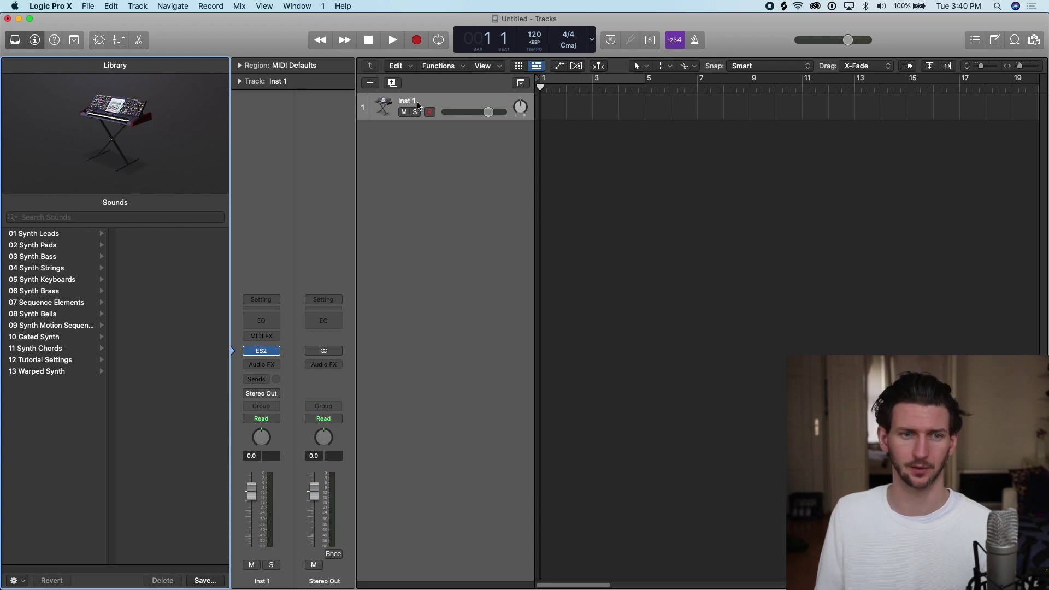
pyautogui.click(419, 298)
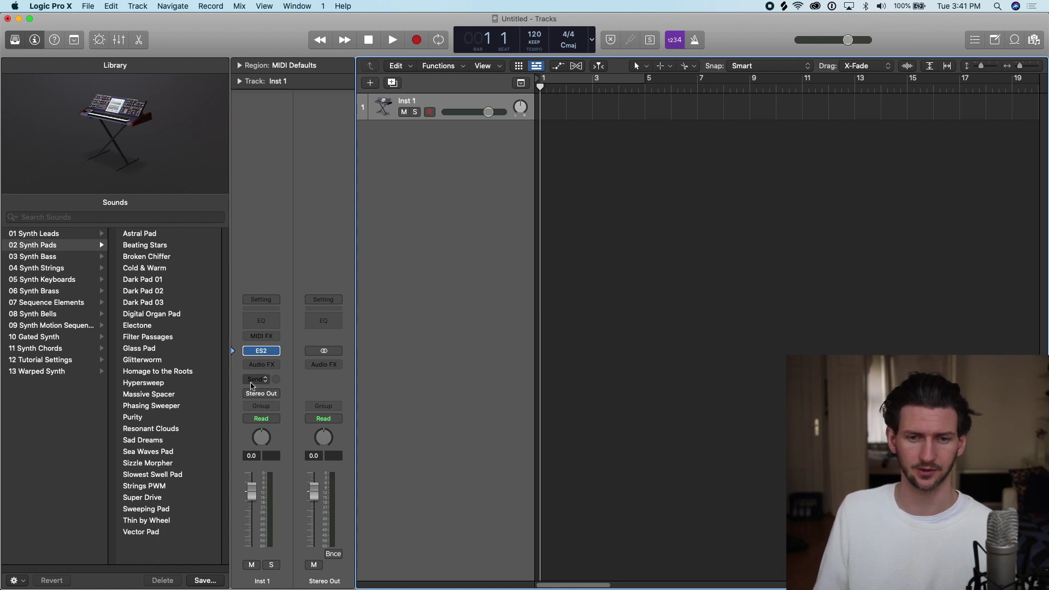
pyautogui.click(280, 353)
pyautogui.moveTo(280, 354)
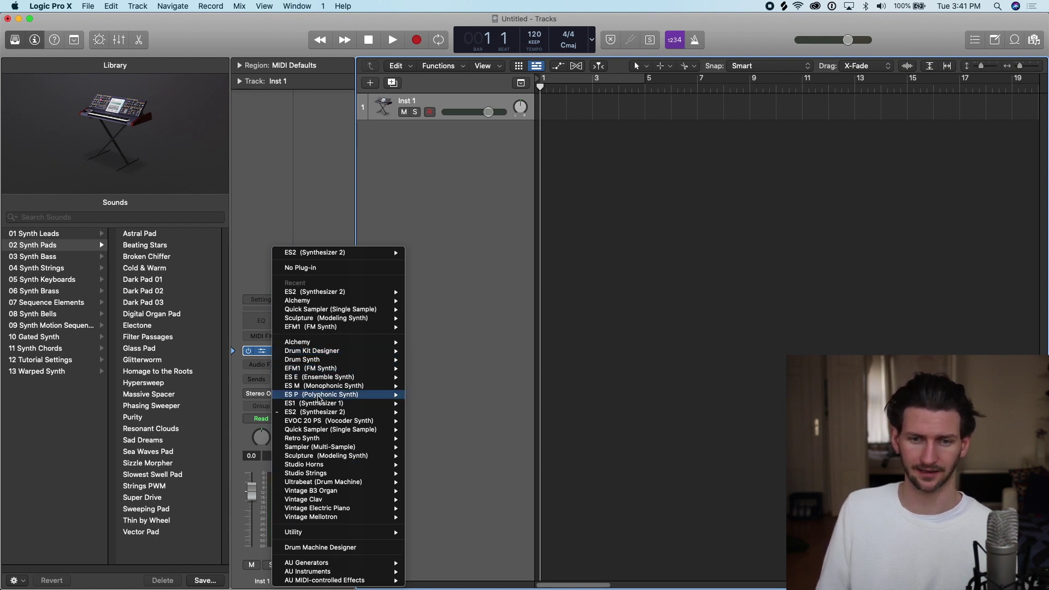
pyautogui.moveTo(322, 399)
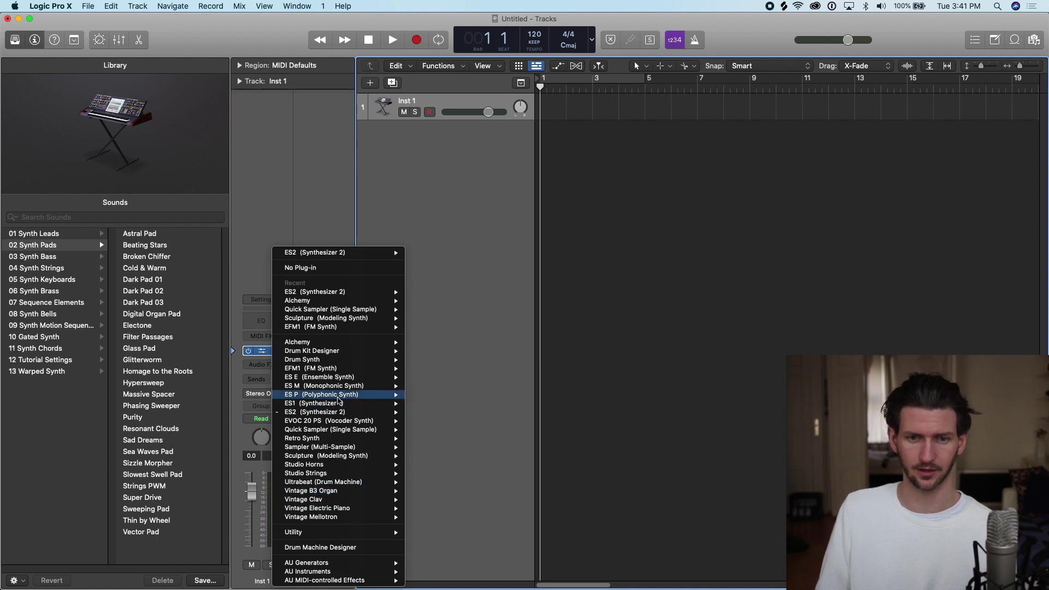
pyautogui.moveTo(315, 346)
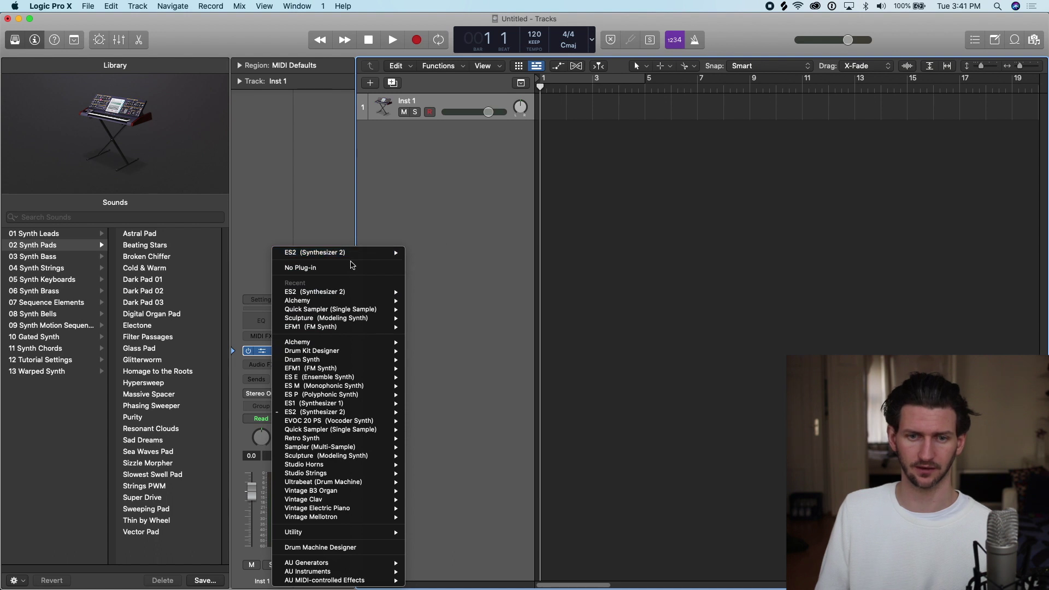
pyautogui.click(327, 348)
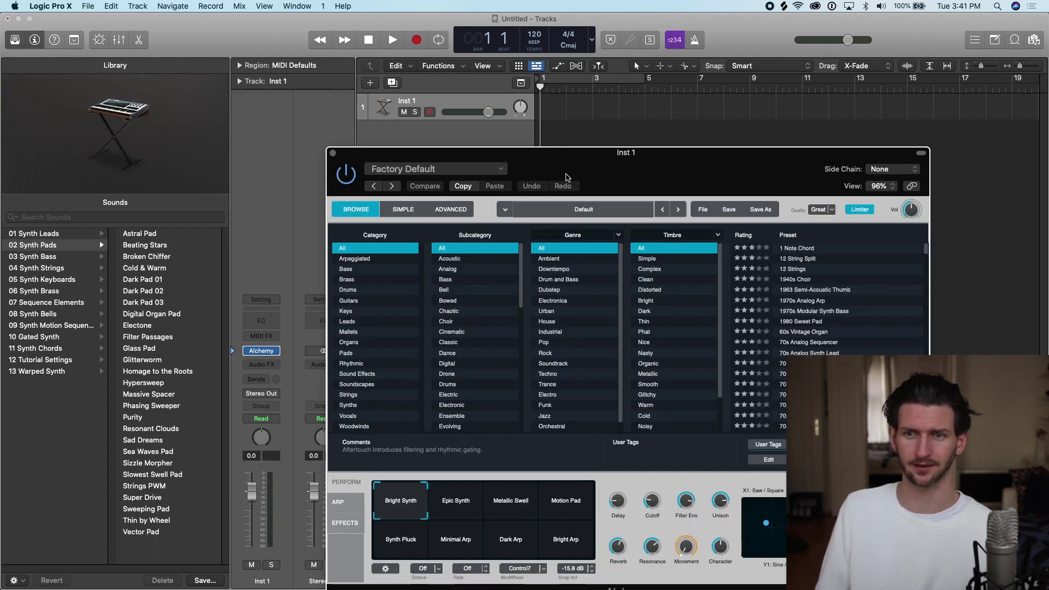
# Step: Move the Alchemy window up-left and filter presets by Bass, Sub, Pop and Dark
pyautogui.moveTo(632, 180); pyautogui.dragTo(659, 84)
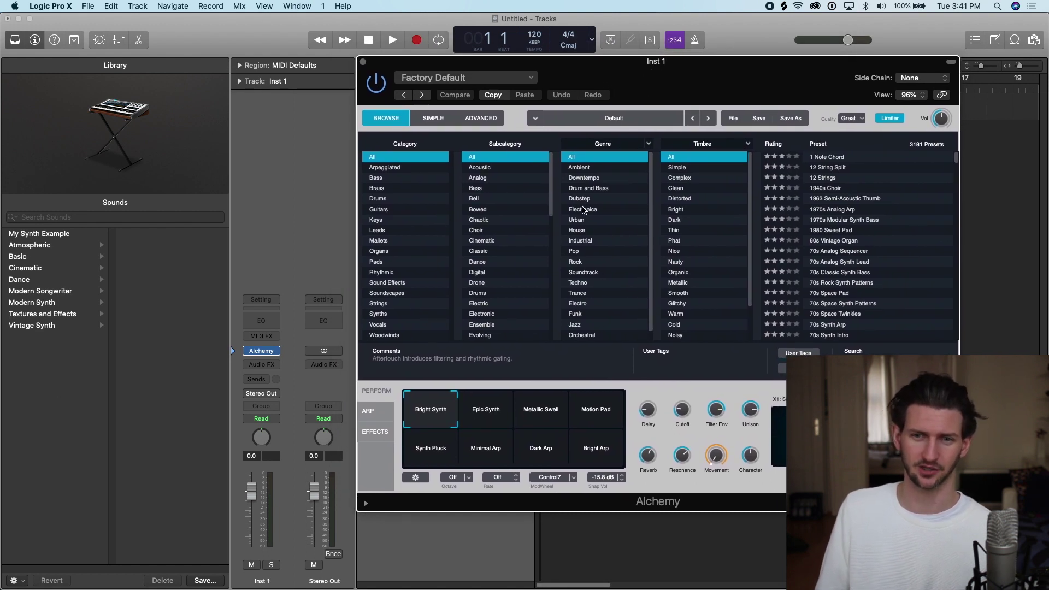
pyautogui.moveTo(642, 83); pyautogui.dragTo(394, 71)
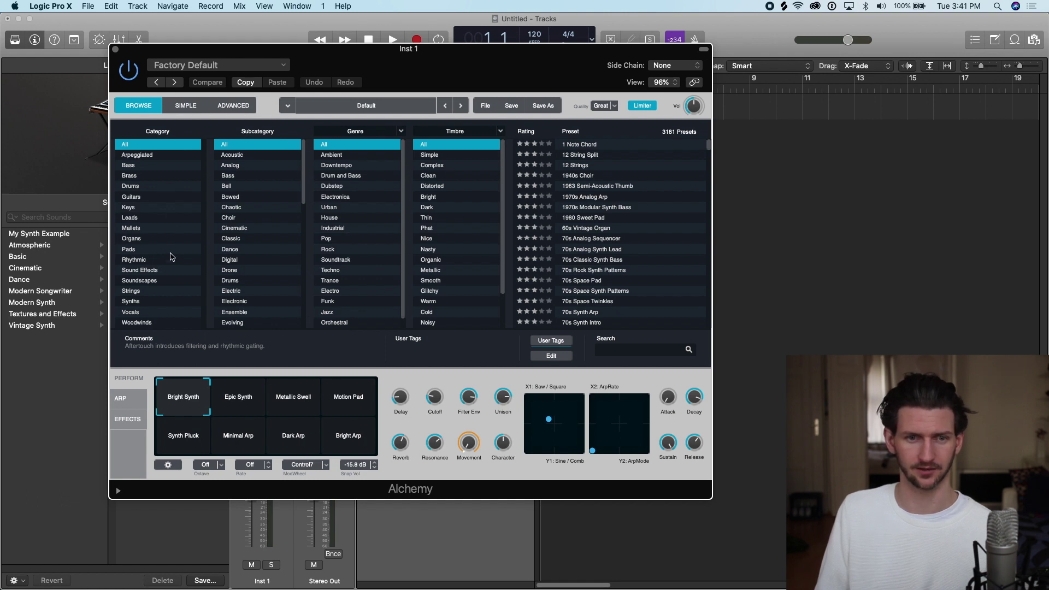
pyautogui.click(185, 167)
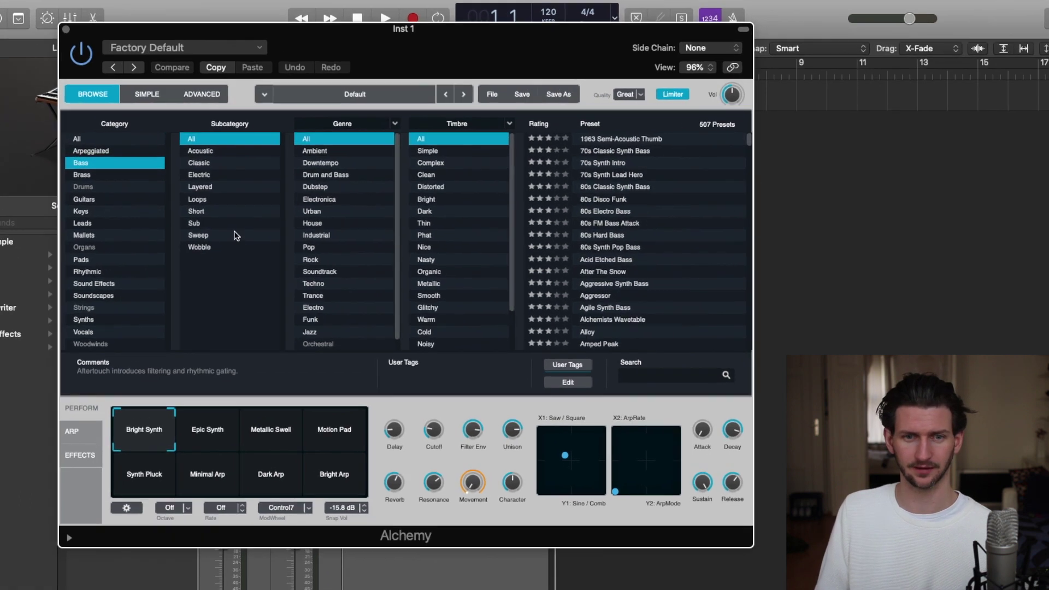
pyautogui.click(238, 223)
pyautogui.click(324, 248)
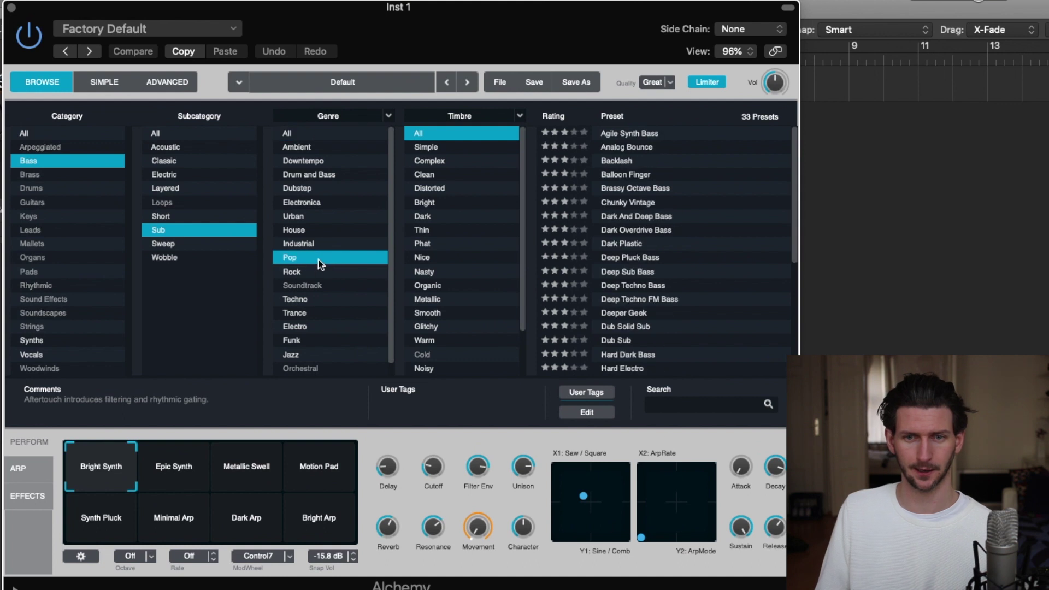
pyautogui.click(469, 216)
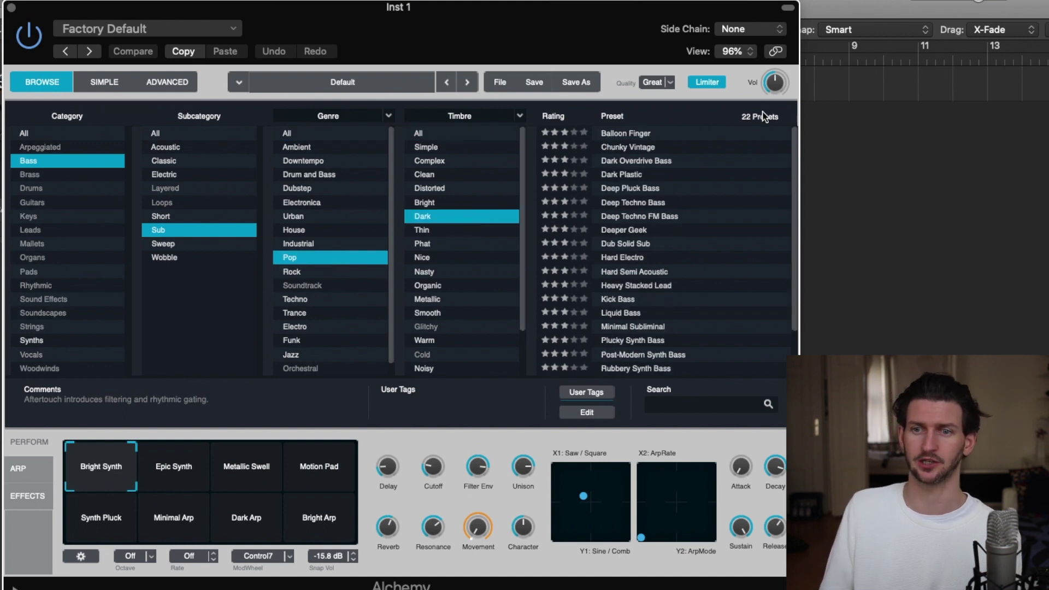
# Step: Load the Dark Plastic preset after briefly trying Balloon Finger
pyautogui.click(672, 137)
pyautogui.scroll(-3, 677, 158)
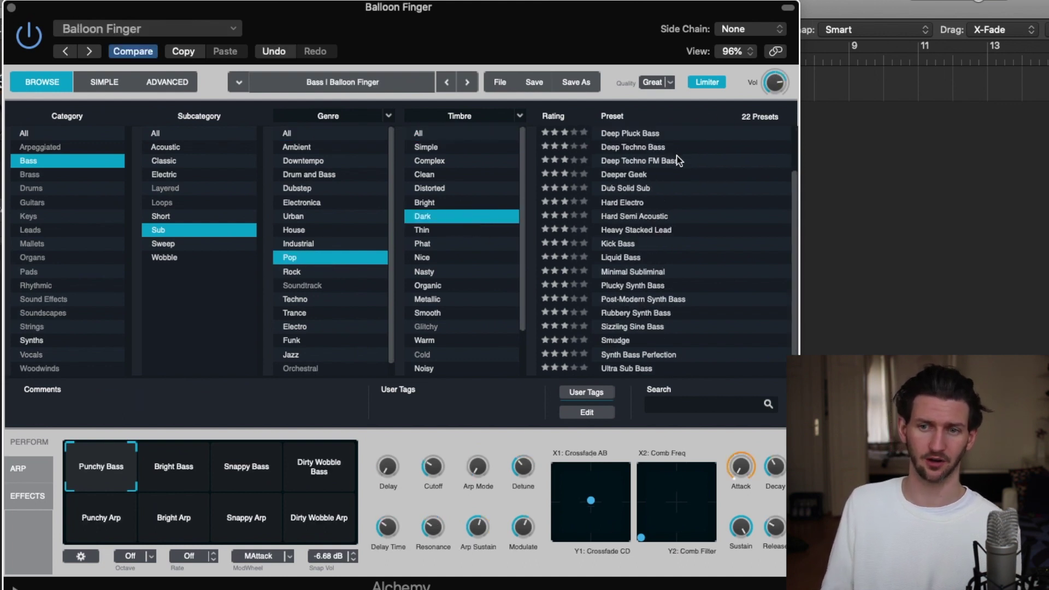
pyautogui.scroll(3, 679, 172)
pyautogui.click(681, 175)
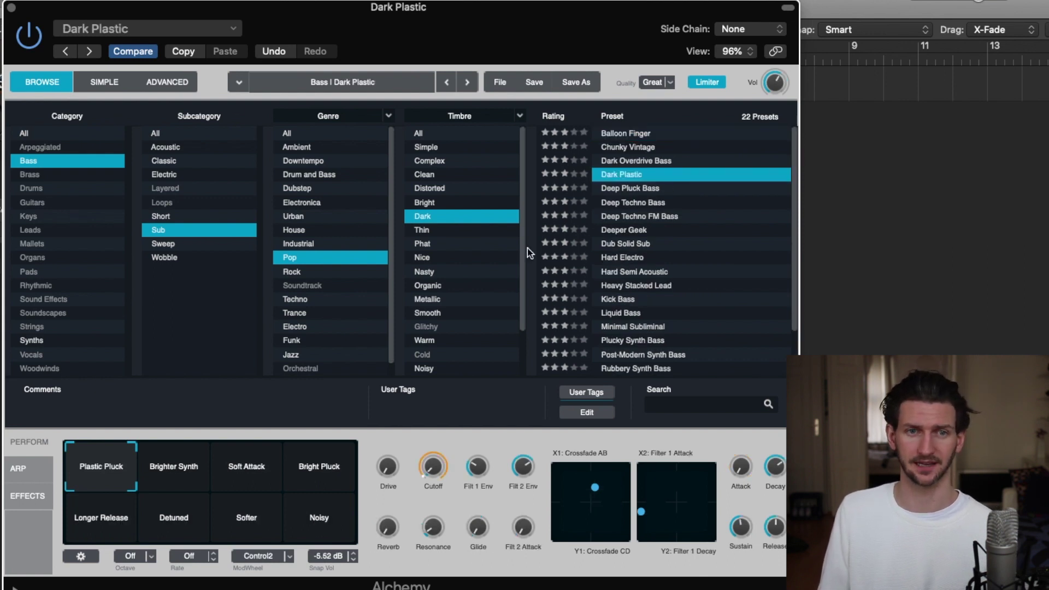
# Step: Close Alchemy and load ES2 (Synthesizer 2) in stereo on Inst 1
pyautogui.click(11, 8)
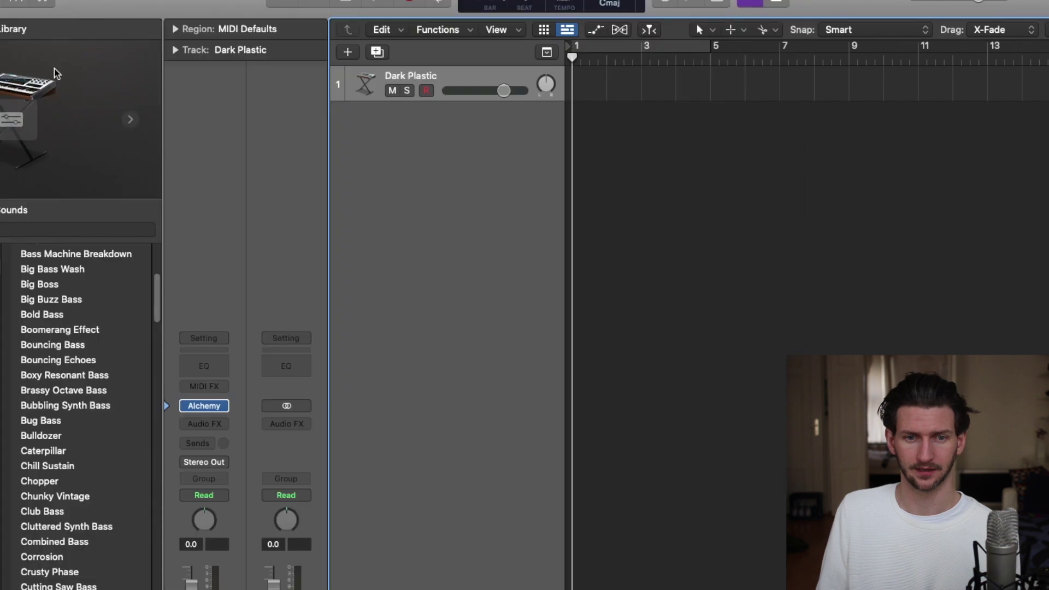
pyautogui.click(223, 405)
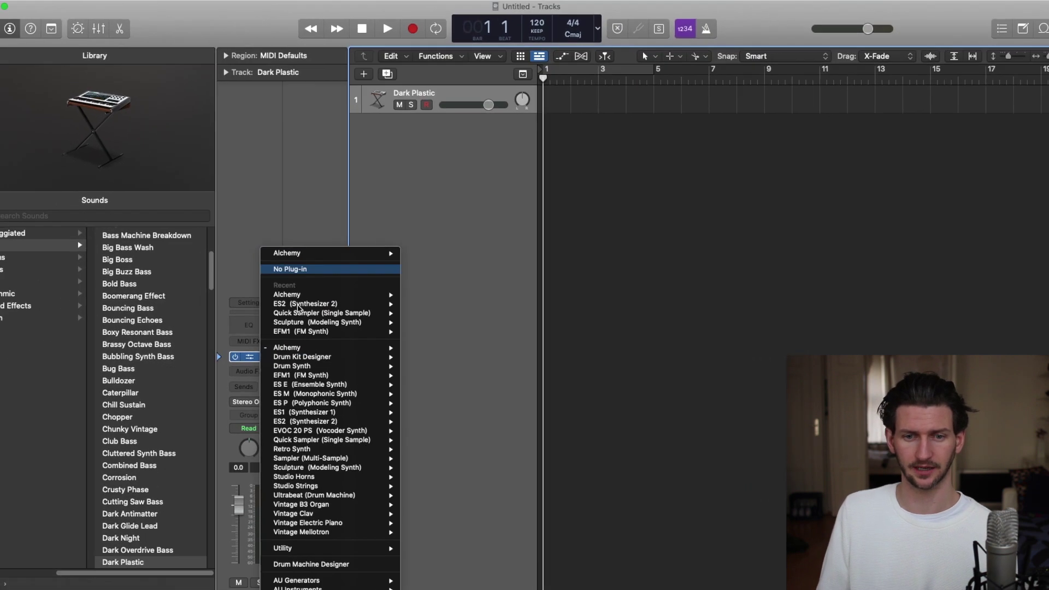
pyautogui.moveTo(314, 367)
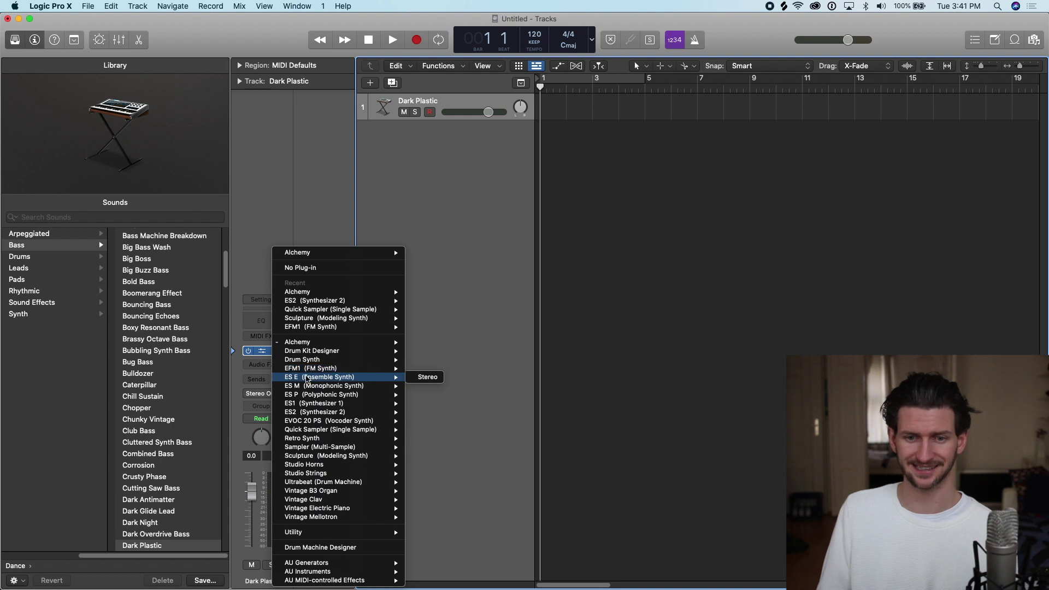
pyautogui.moveTo(380, 385)
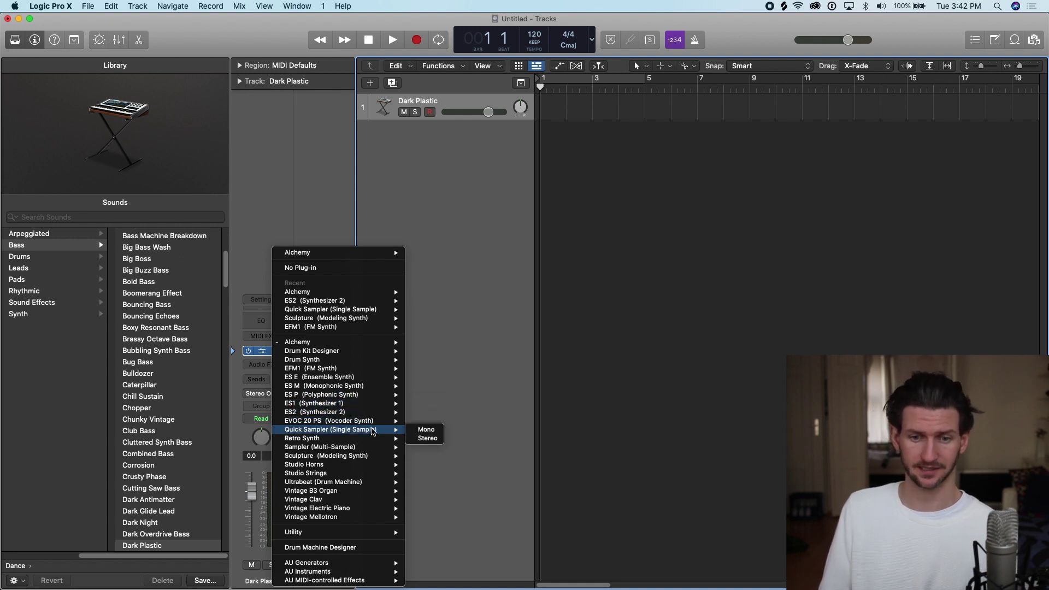
pyautogui.moveTo(383, 449)
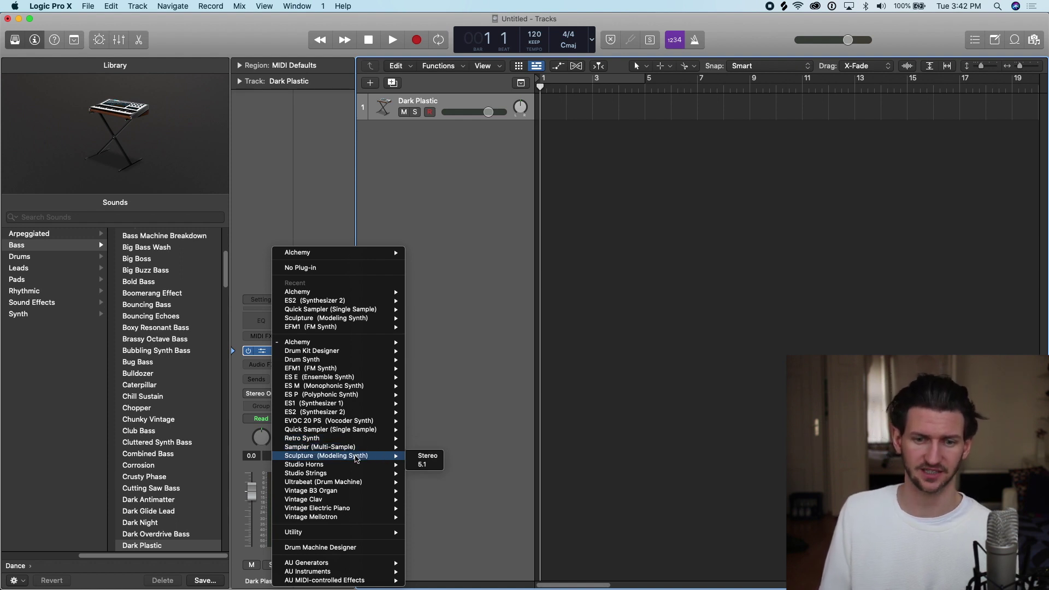
pyautogui.moveTo(376, 413)
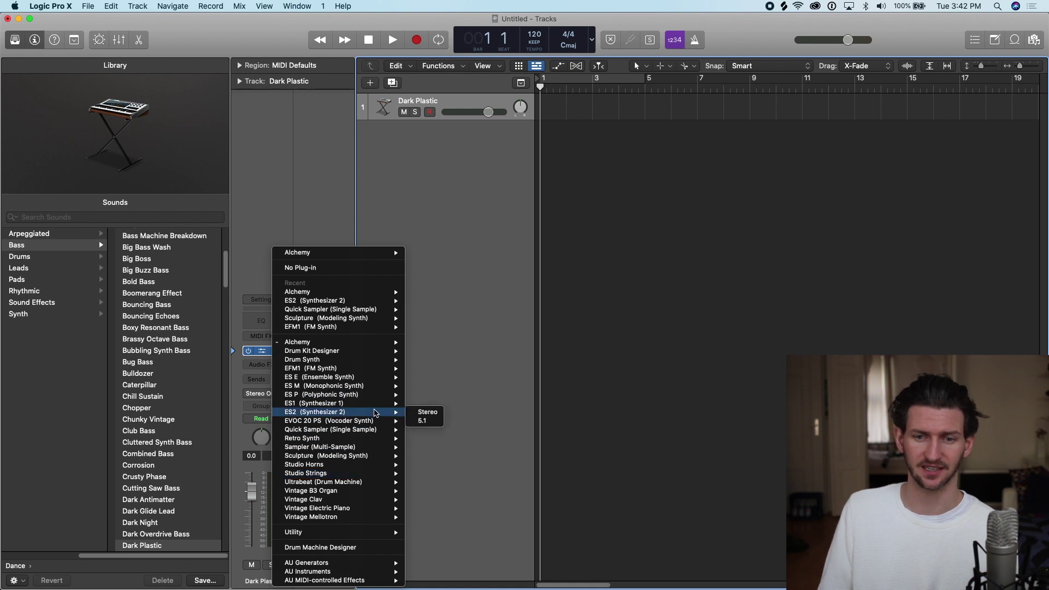
pyautogui.click(428, 412)
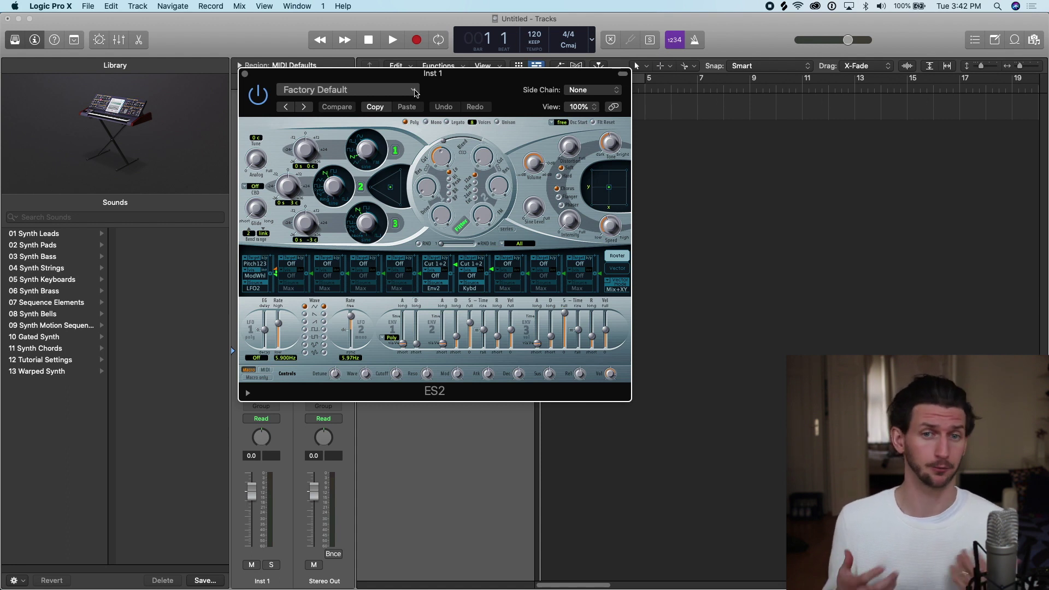
# Step: Close the ES2 plug-in window with Command-W
pyautogui.press('super+w')
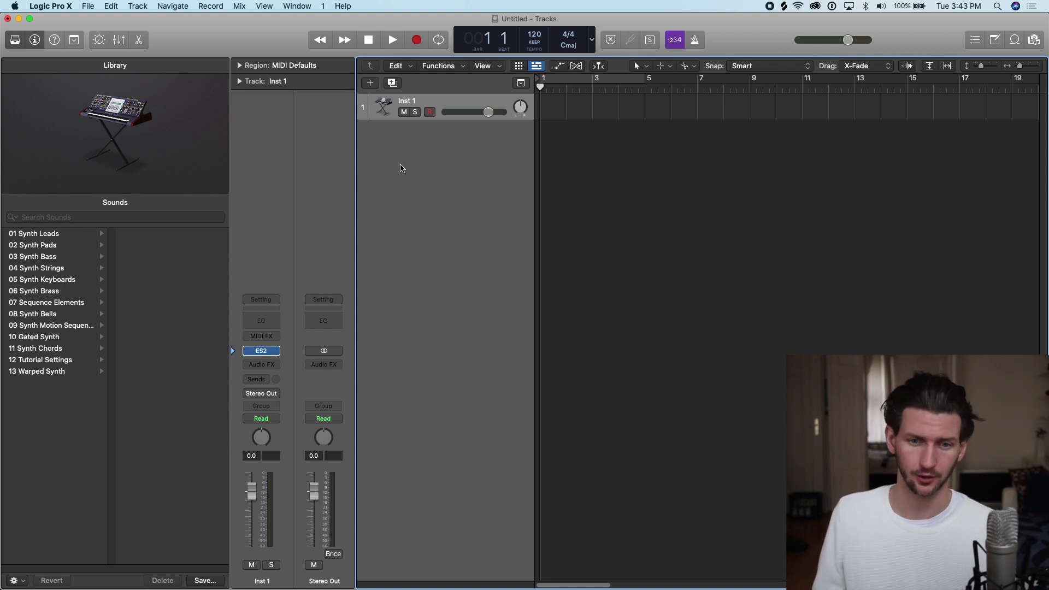
# Step: Check the slot menu and Track > New Tracks options, then reopen Inst 1's plug-in list
pyautogui.click(277, 351)
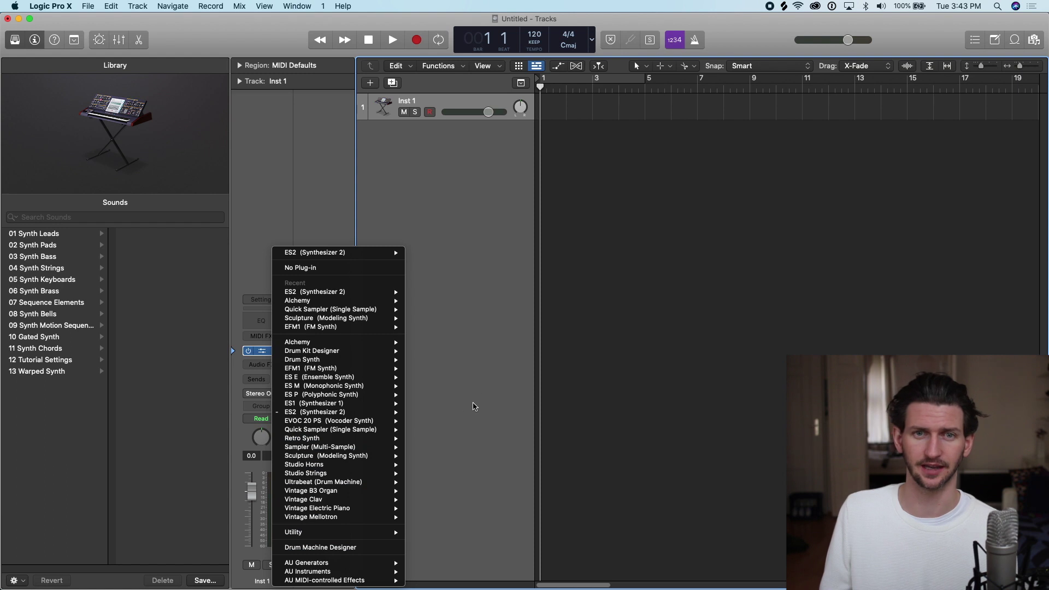
pyautogui.click(474, 406)
pyautogui.click(151, 7)
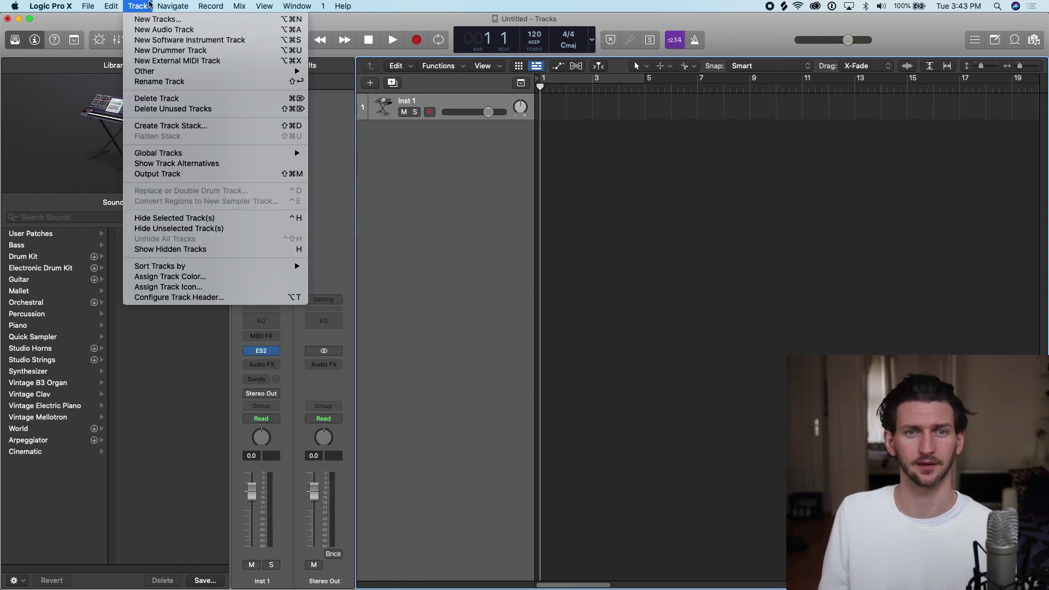
pyautogui.click(167, 18)
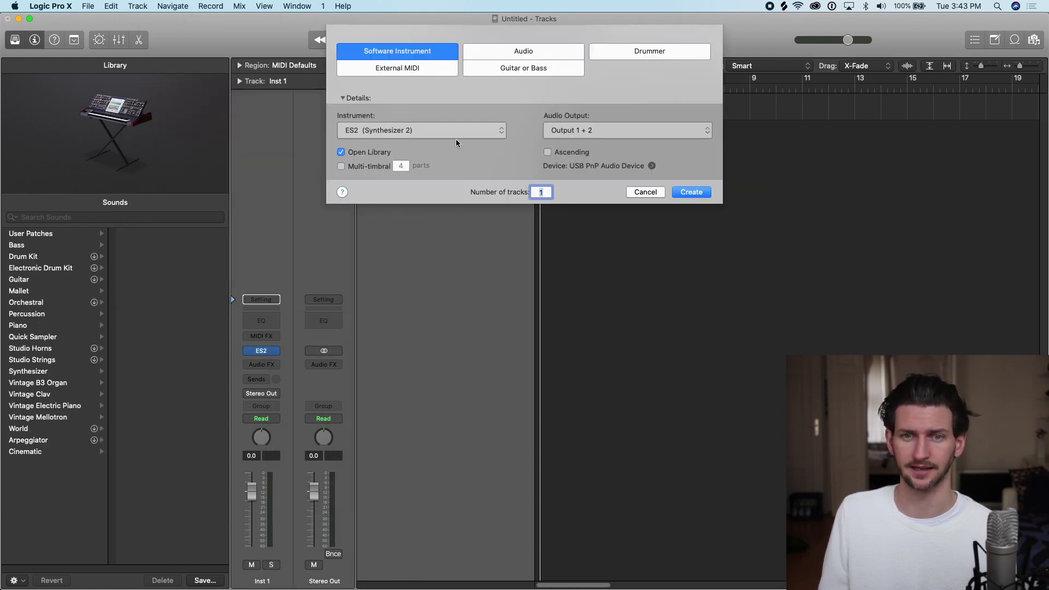
pyautogui.click(456, 131)
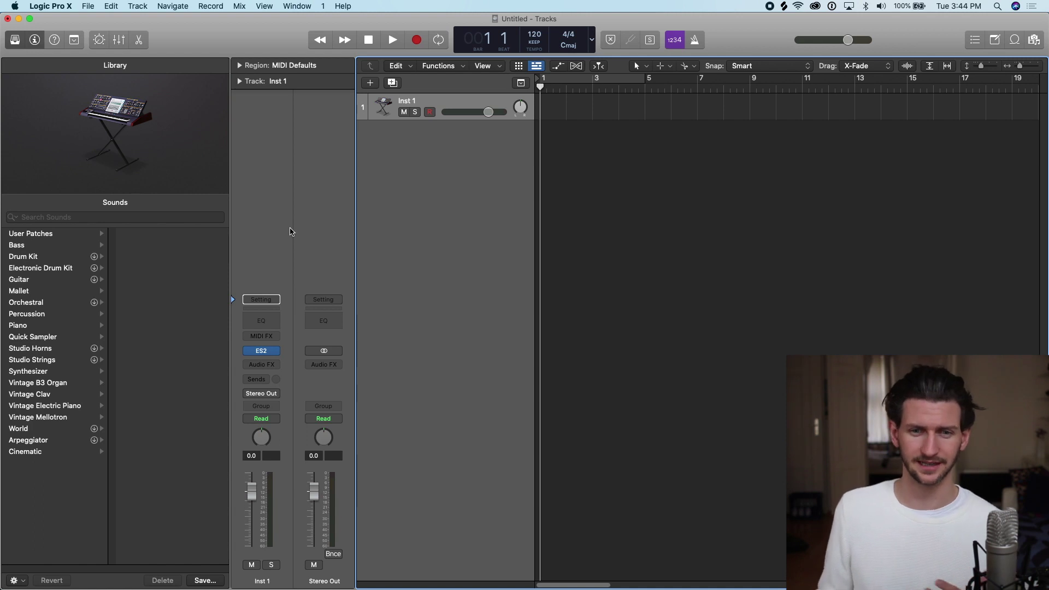
pyautogui.click(278, 350)
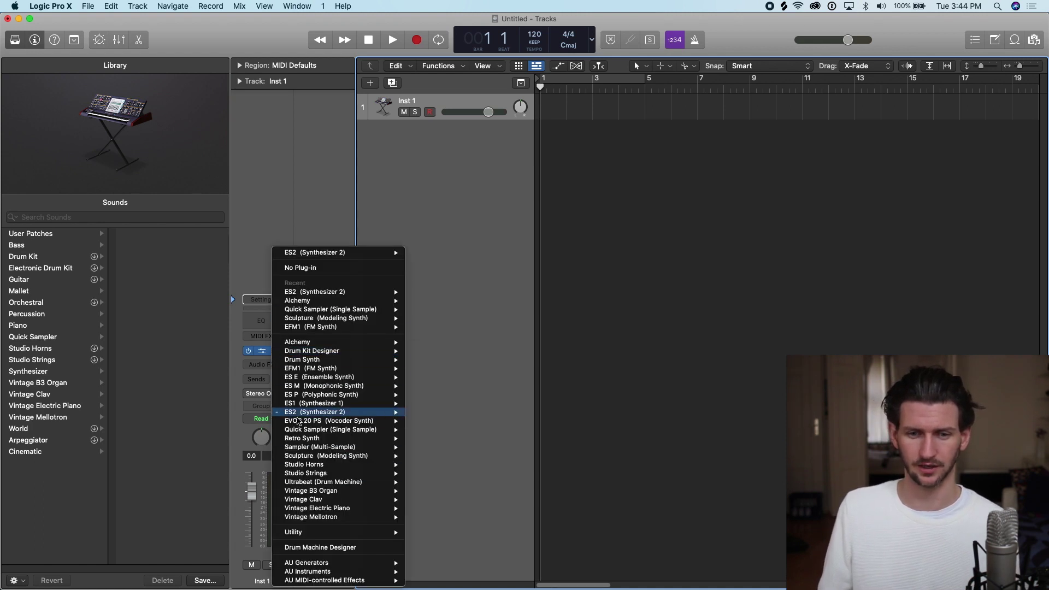
# Step: Load Retro Synth in stereo and choose its Mellow Brass factory preset
pyautogui.click(420, 439)
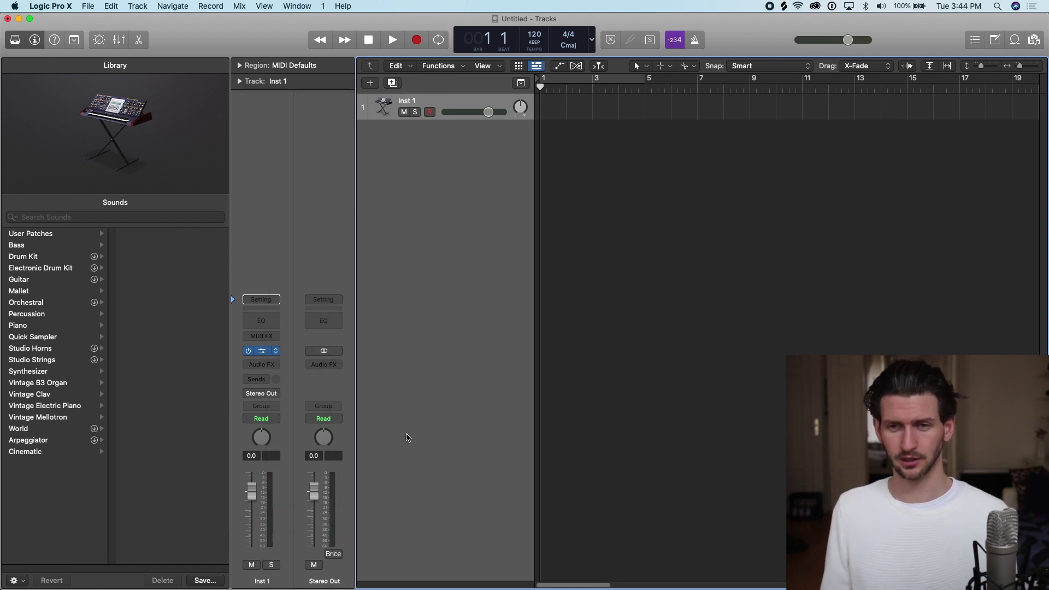
pyautogui.moveTo(662, 174); pyautogui.dragTo(457, 113)
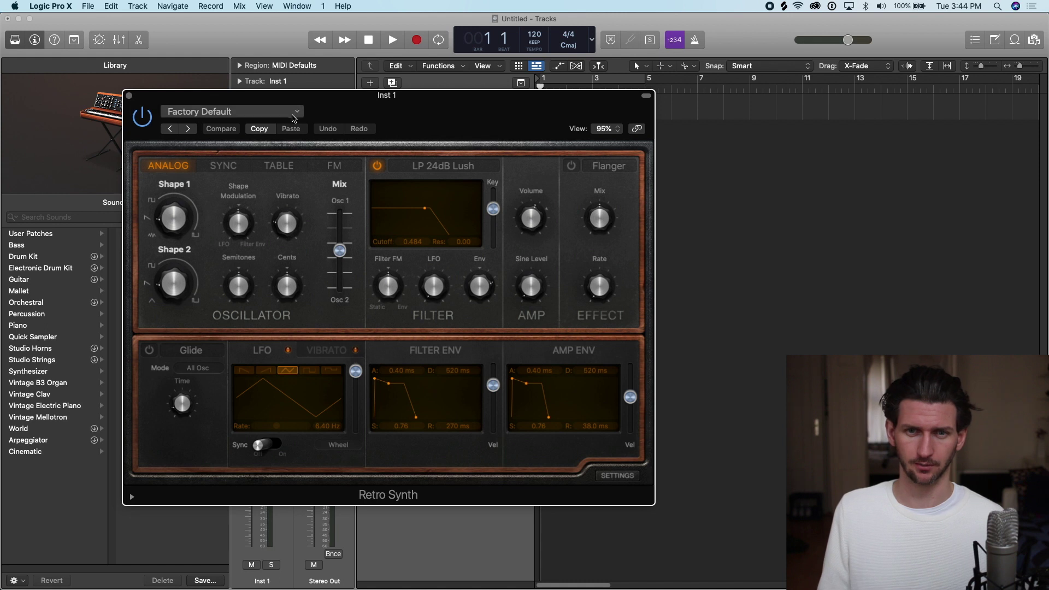
pyautogui.click(296, 112)
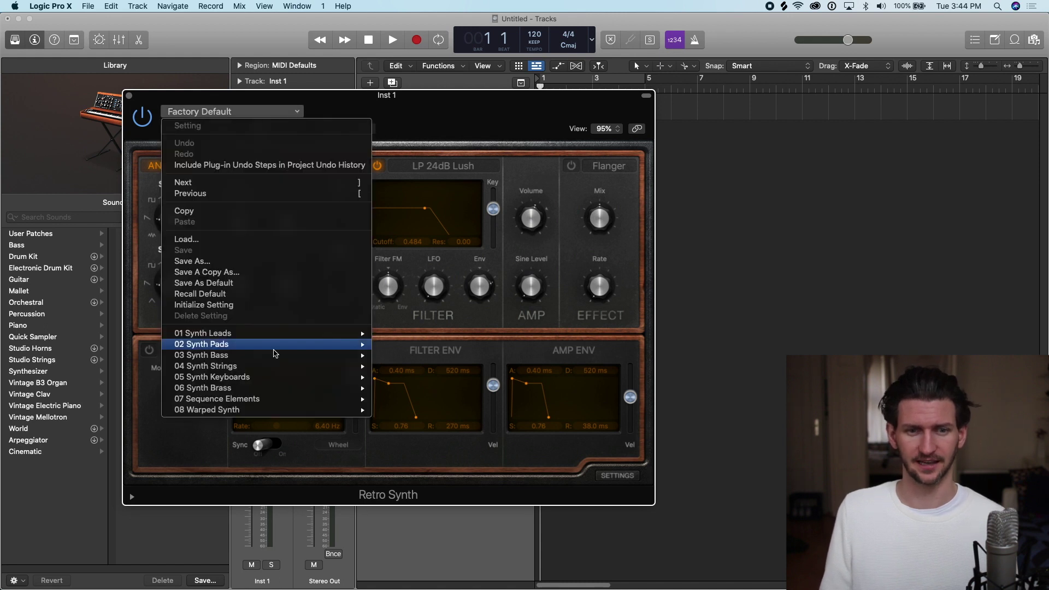
pyautogui.moveTo(279, 337)
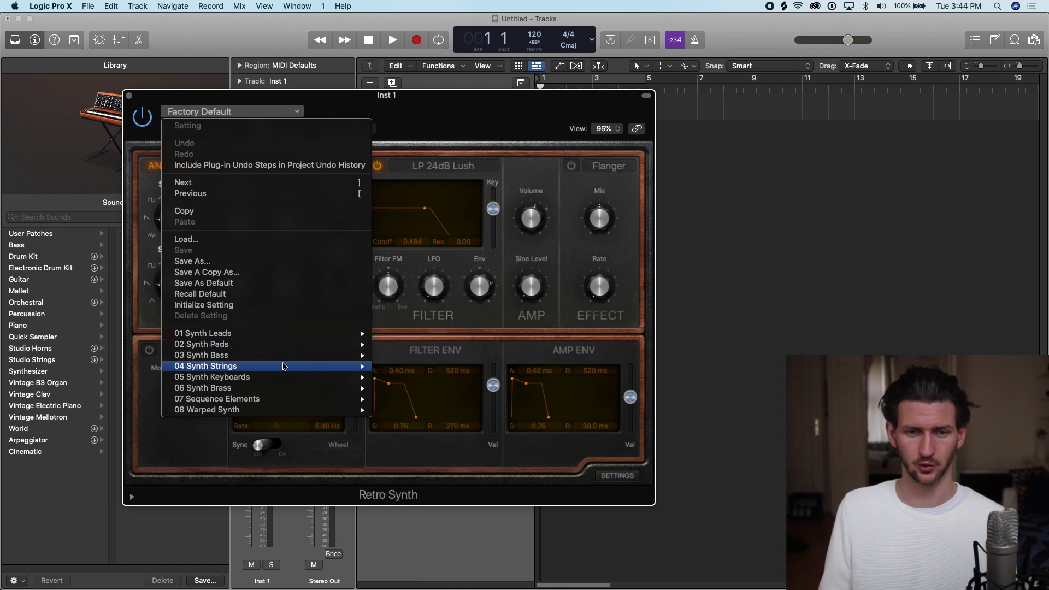
pyautogui.moveTo(288, 381)
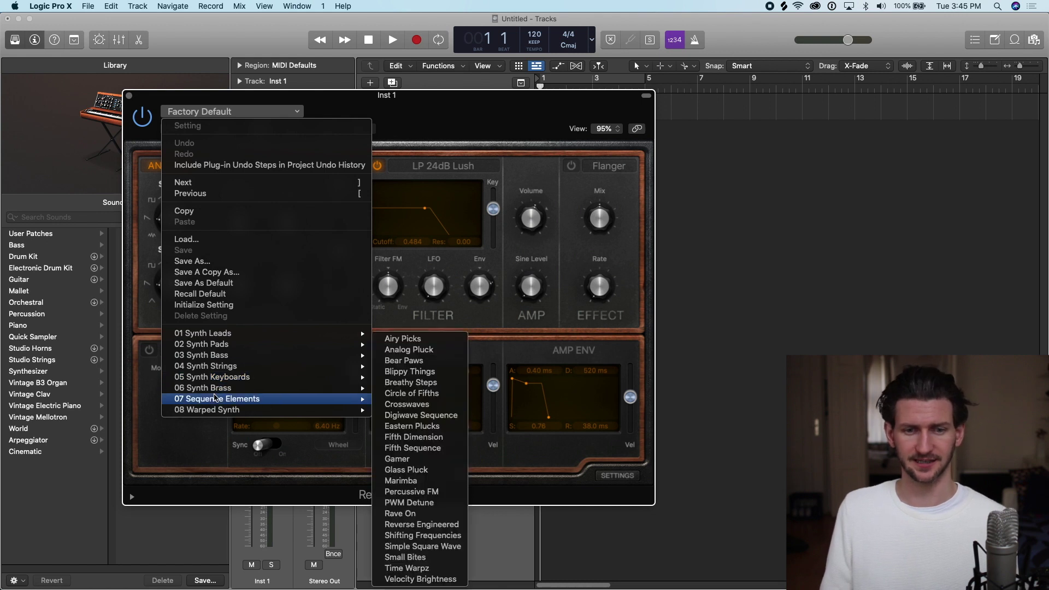
pyautogui.moveTo(220, 392)
pyautogui.click(410, 389)
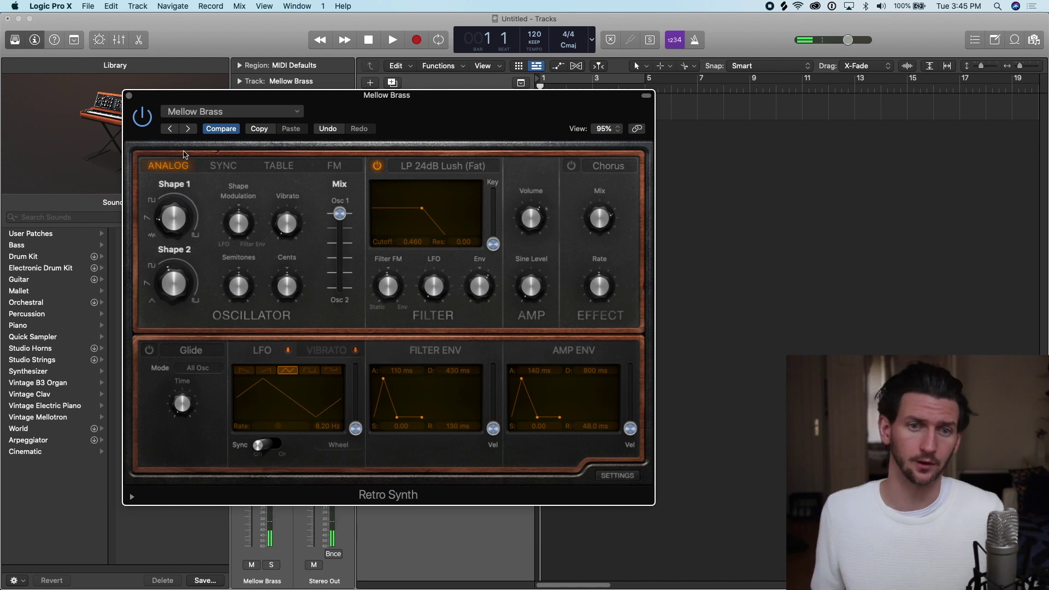
# Step: Step through Retro Synth presets from Slow Swell Brass to Blippy Things, then close the window
pyautogui.click(188, 129)
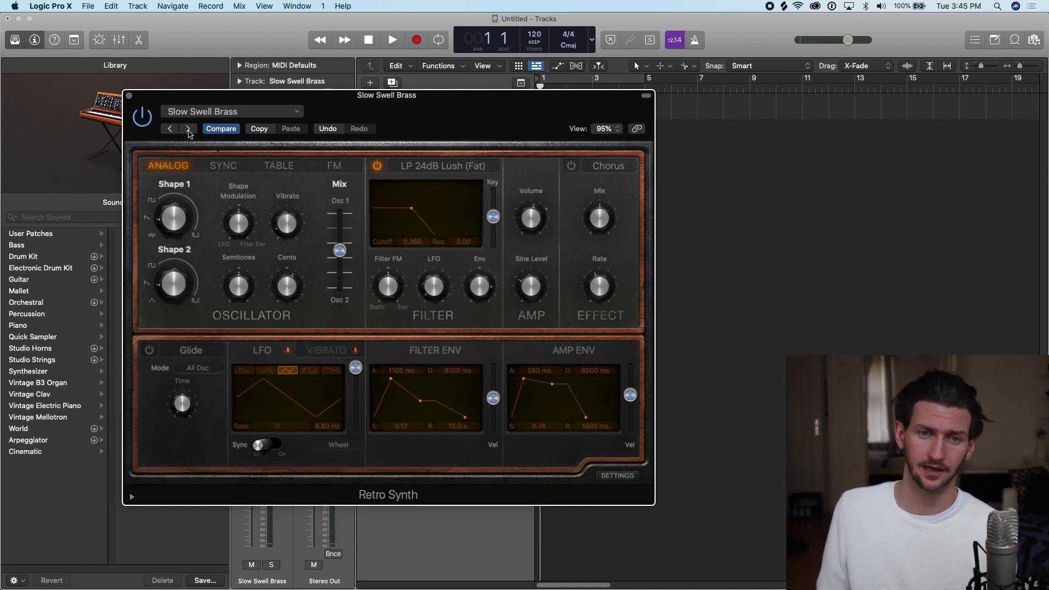
pyautogui.click(188, 129)
pyautogui.click(188, 129)
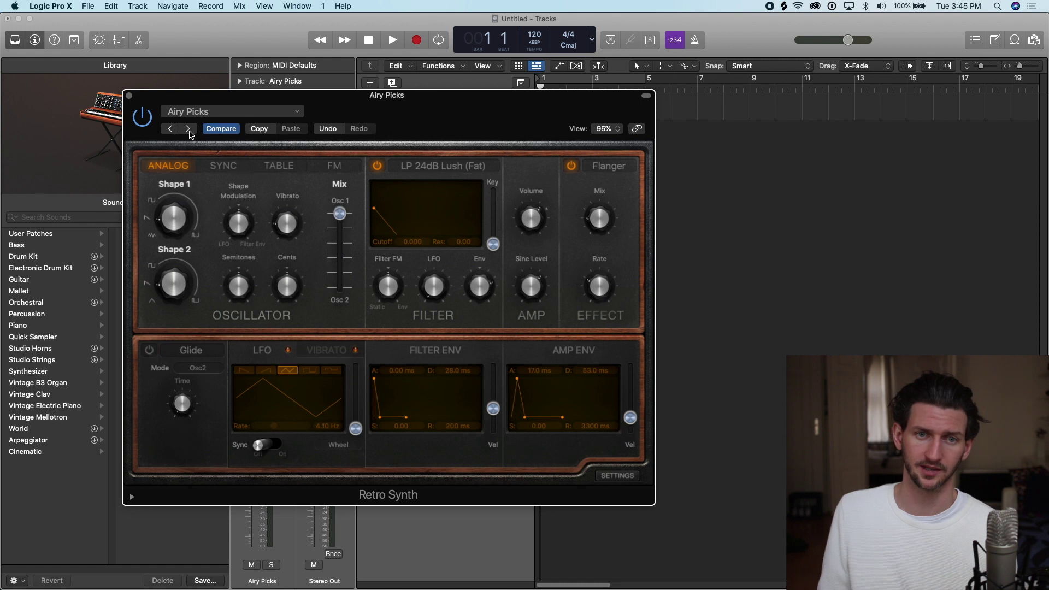
pyautogui.click(188, 129)
pyautogui.click(188, 129)
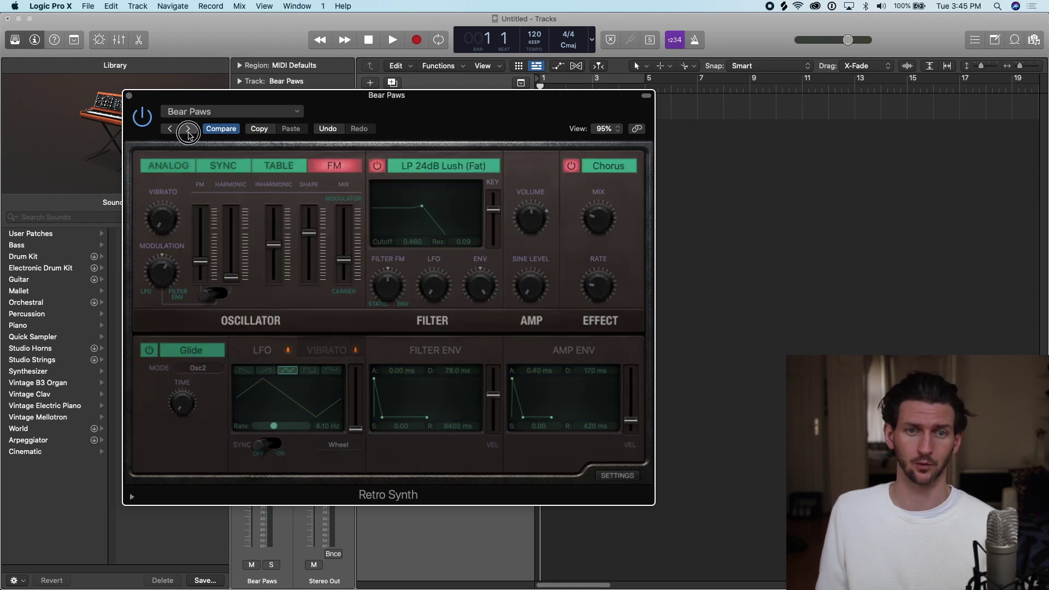
pyautogui.click(188, 129)
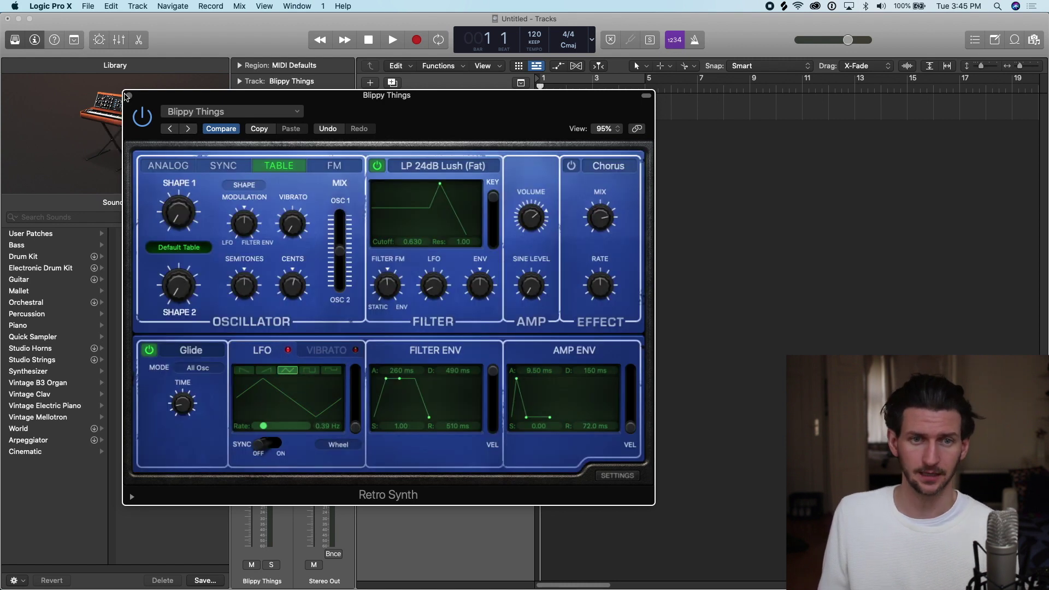
pyautogui.click(128, 96)
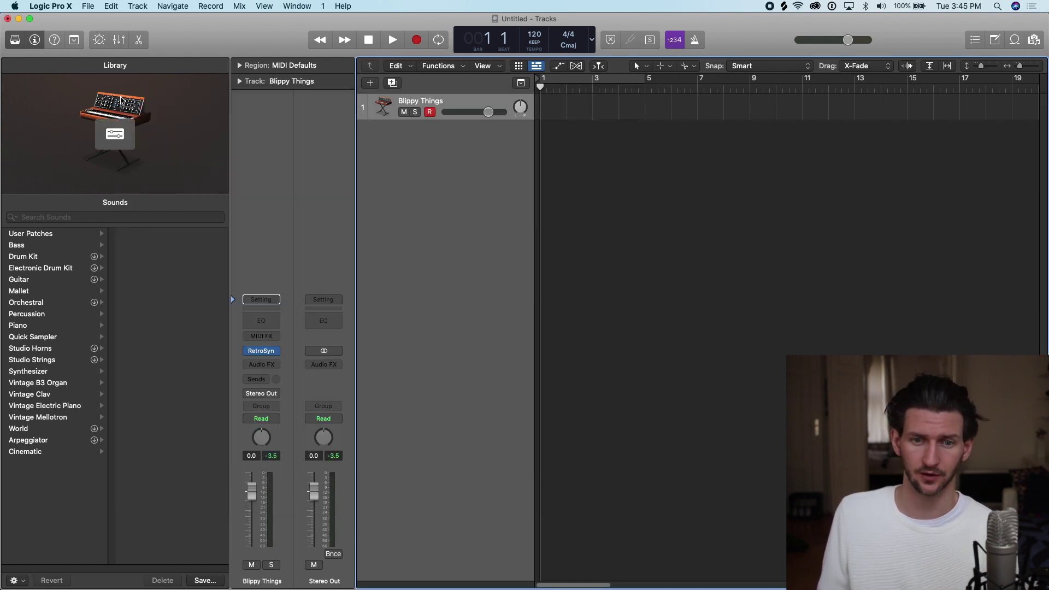
pyautogui.click(276, 353)
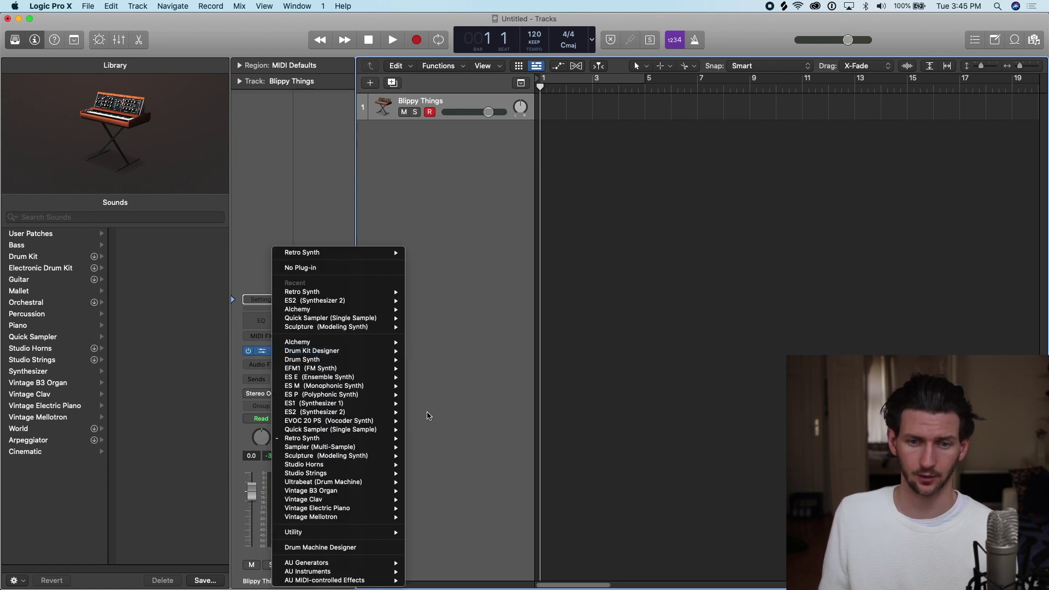
# Step: Load ES M in mono, select its Bass Bleep preset, and close the synth window
pyautogui.moveTo(370, 387)
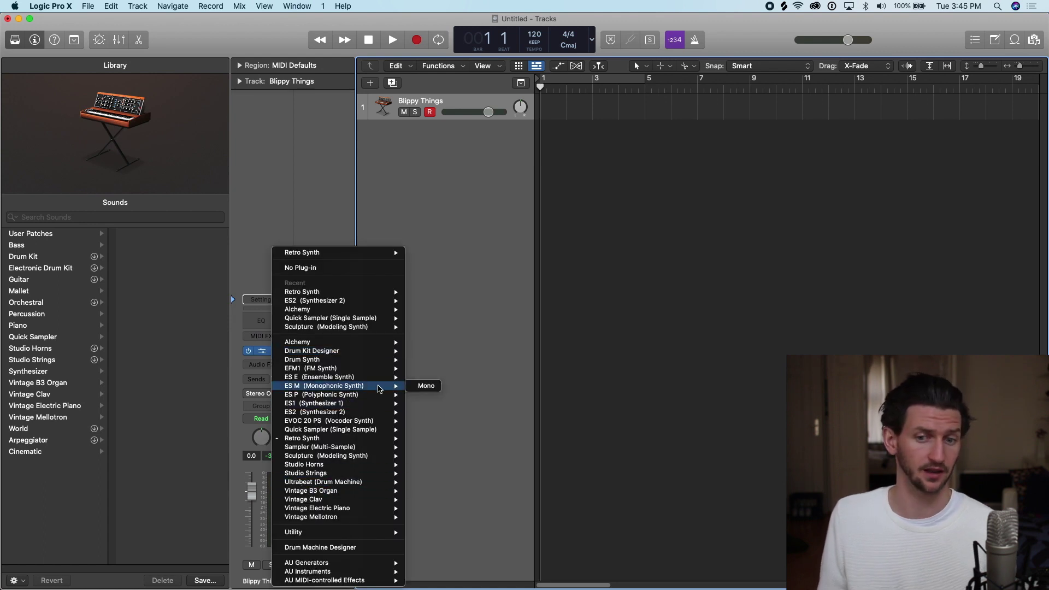
pyautogui.click(426, 386)
pyautogui.moveTo(504, 164); pyautogui.dragTo(421, 142)
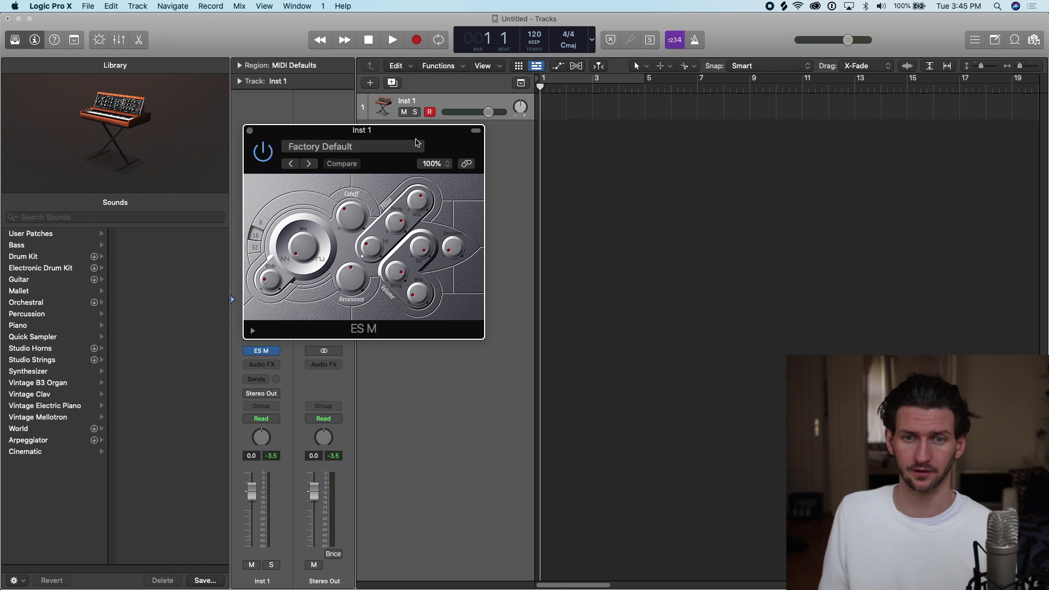
pyautogui.click(418, 149)
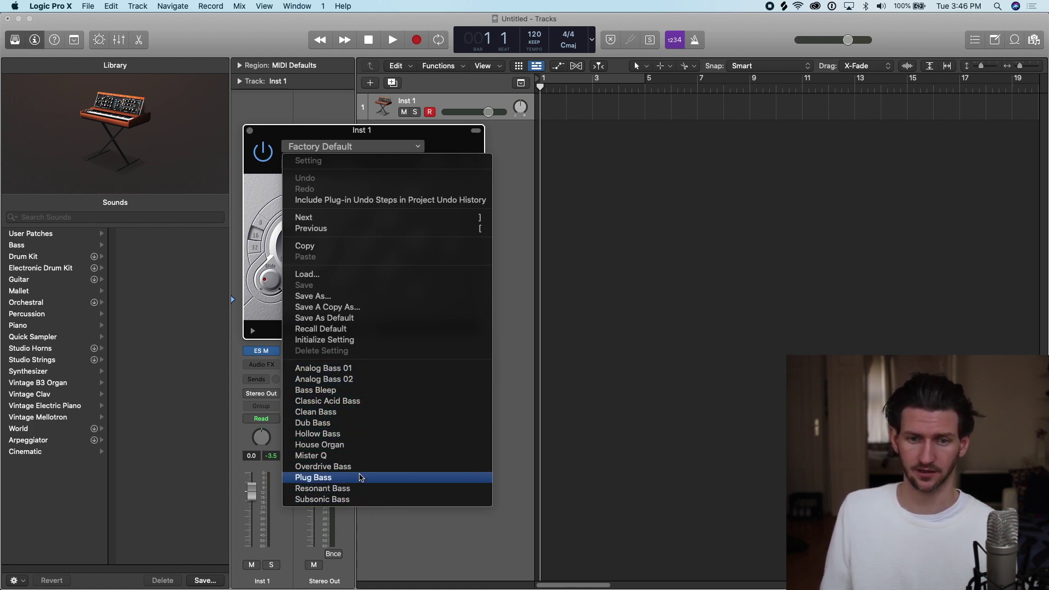
pyautogui.click(365, 392)
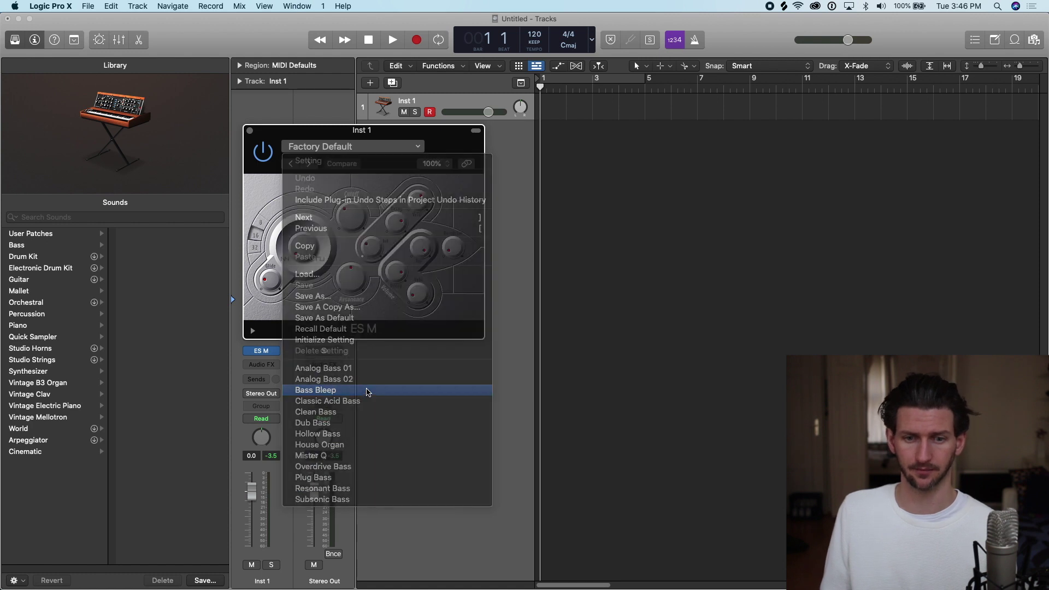
pyautogui.click(250, 132)
# Step: Reopen and dismiss the instrument plug-in list, then reposition the ES2 window
pyautogui.click(275, 350)
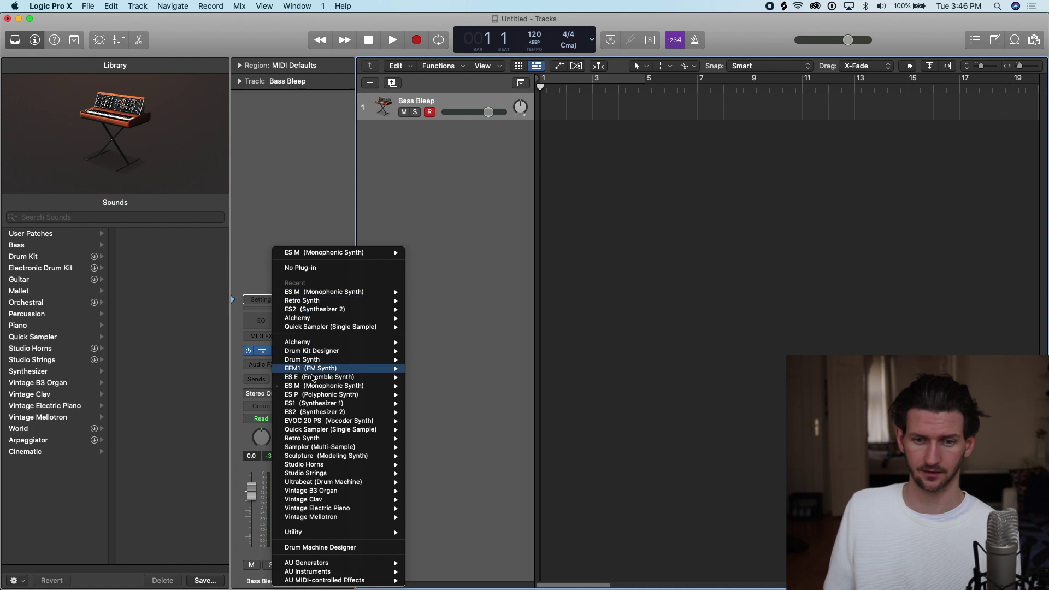
pyautogui.moveTo(332, 446)
pyautogui.moveTo(339, 412)
pyautogui.click(426, 412)
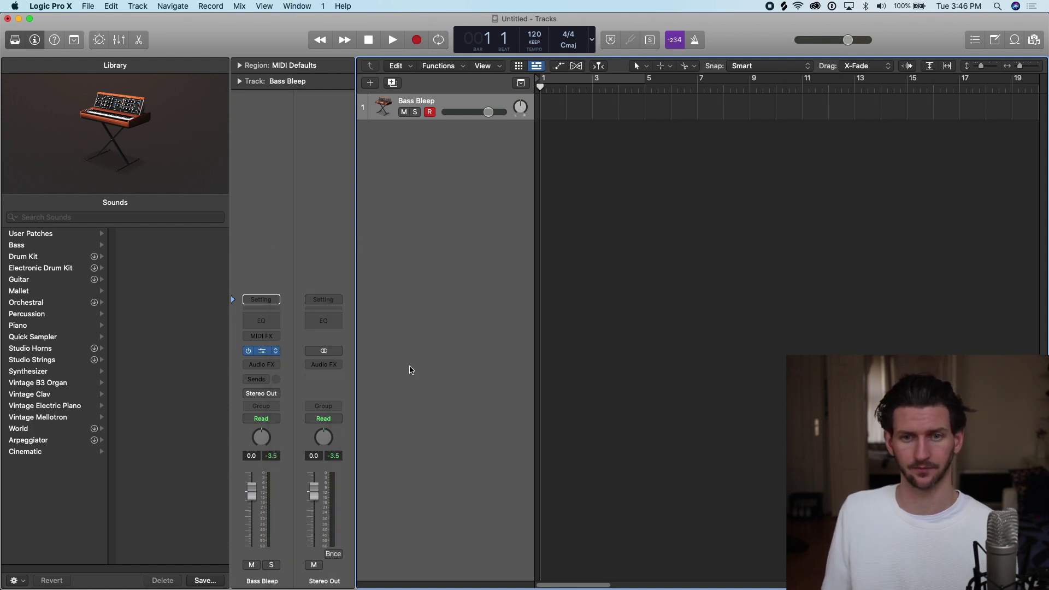
pyautogui.moveTo(493, 170); pyautogui.dragTo(381, 113)
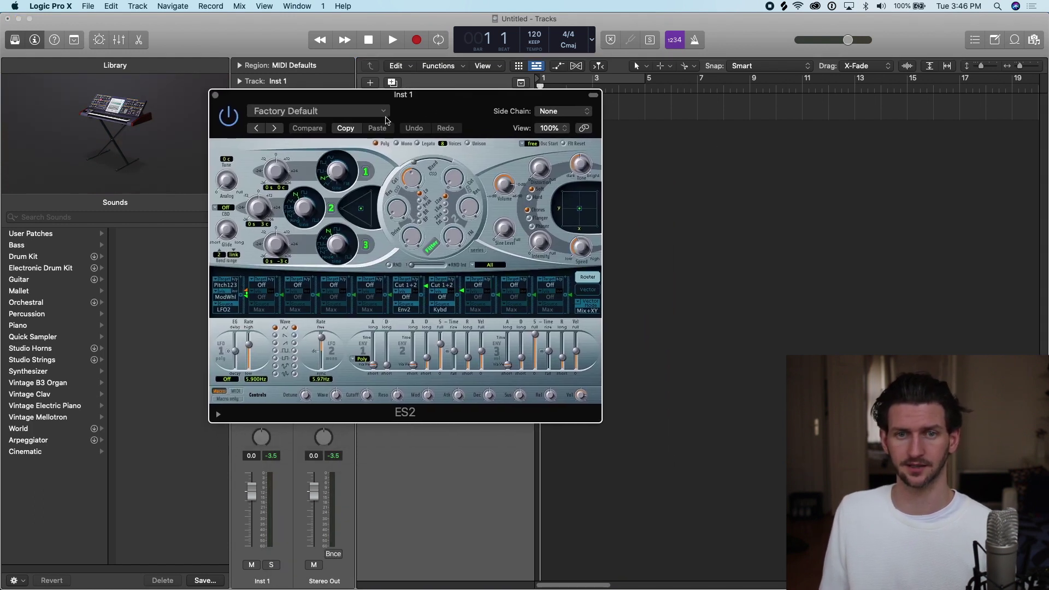
# Step: Load the 11 Synth Chords > Aurora Chords preset, then step through Chicago Stack and Dark Bells
pyautogui.click(381, 112)
pyautogui.moveTo(338, 334)
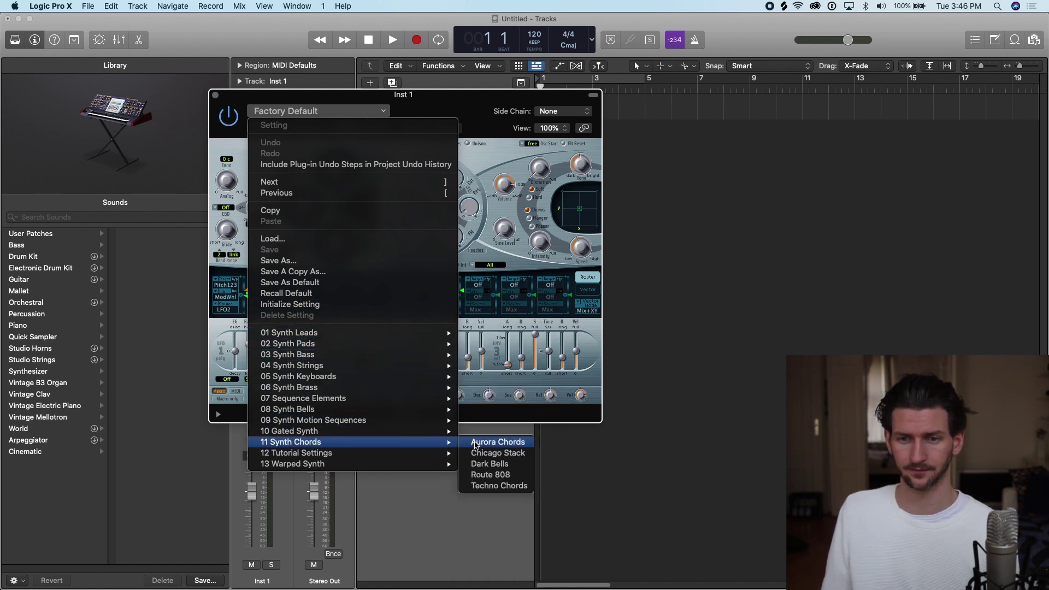
pyautogui.click(474, 443)
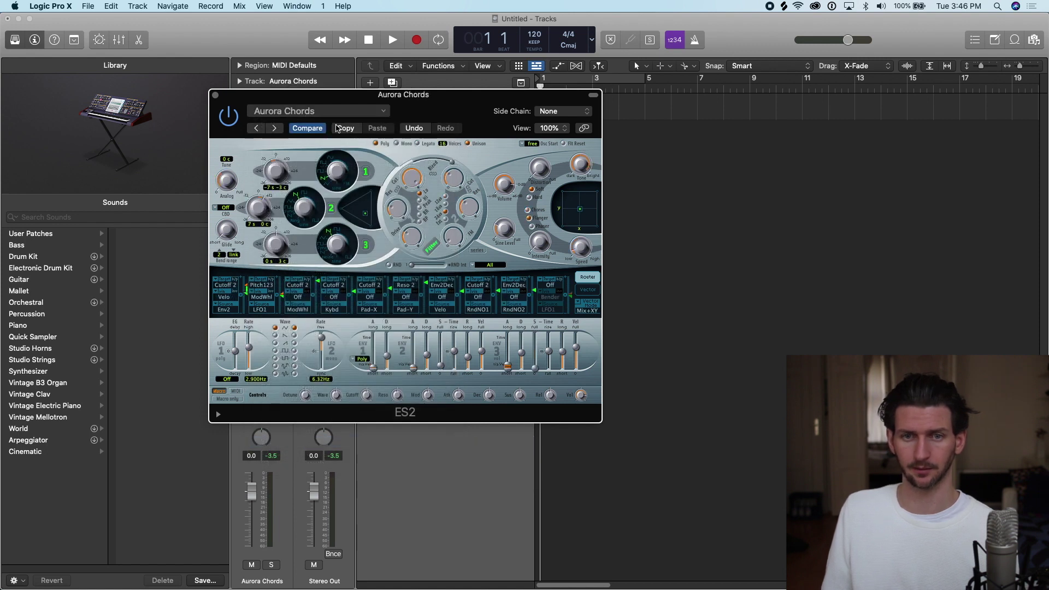
pyautogui.click(275, 129)
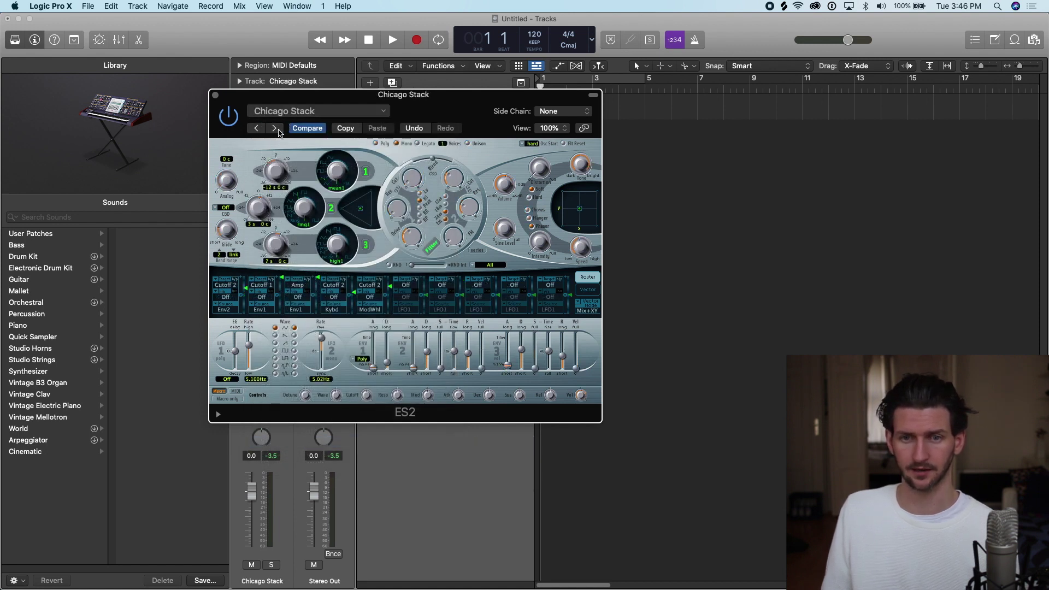
pyautogui.click(278, 133)
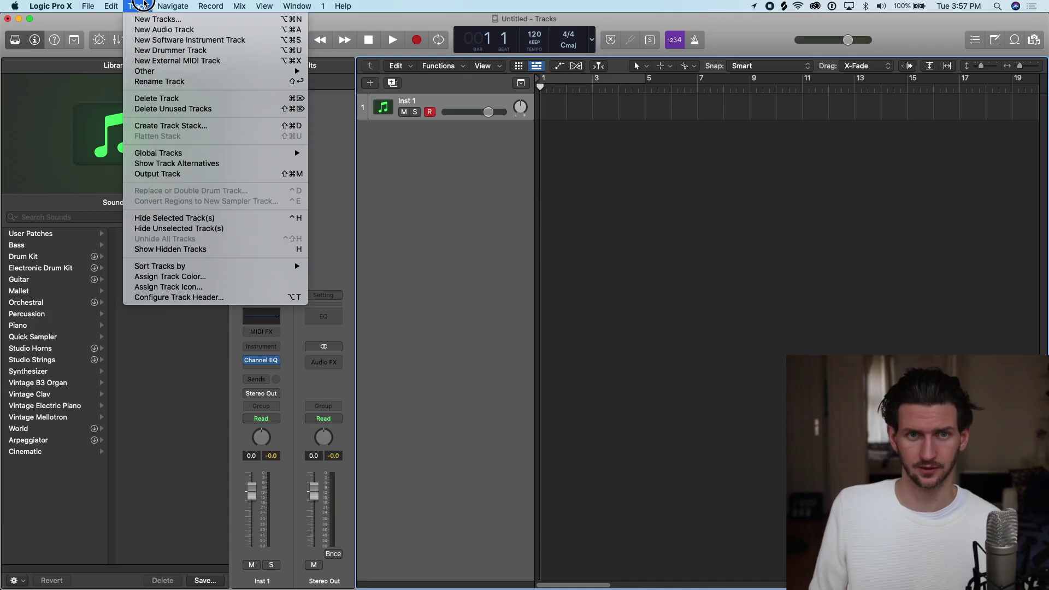
# Step: Create software instrument track Inst 2 with Retro Synth and open its plug-in window
pyautogui.click(141, 22)
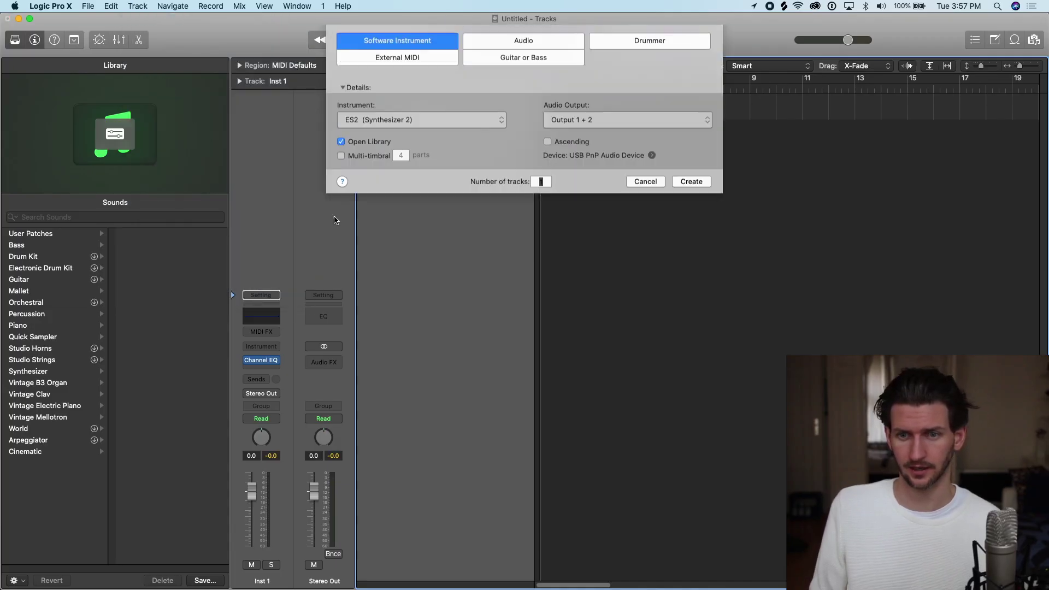
pyautogui.click(439, 130)
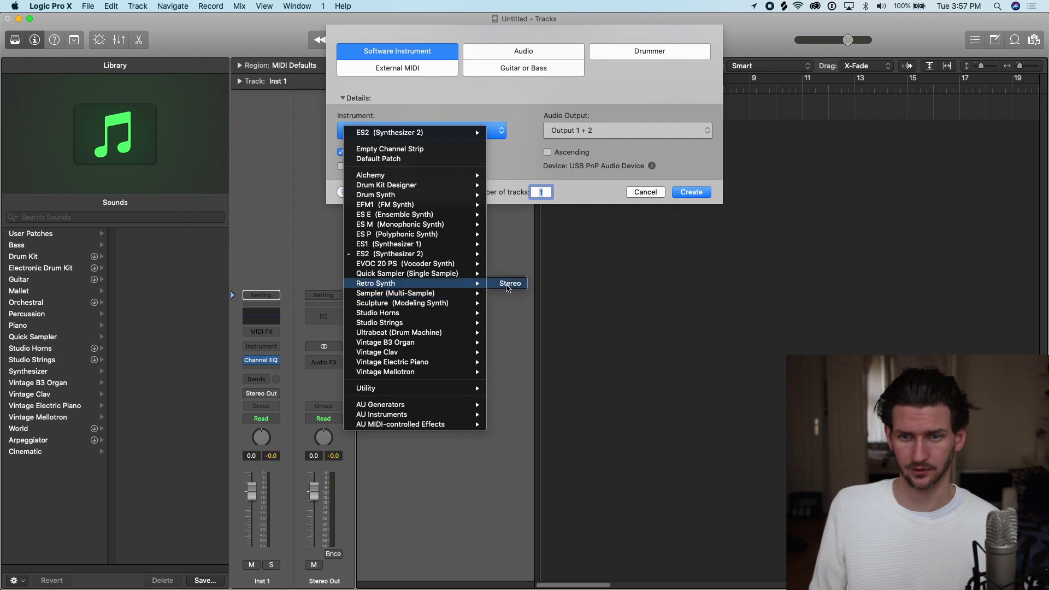
pyautogui.click(453, 285)
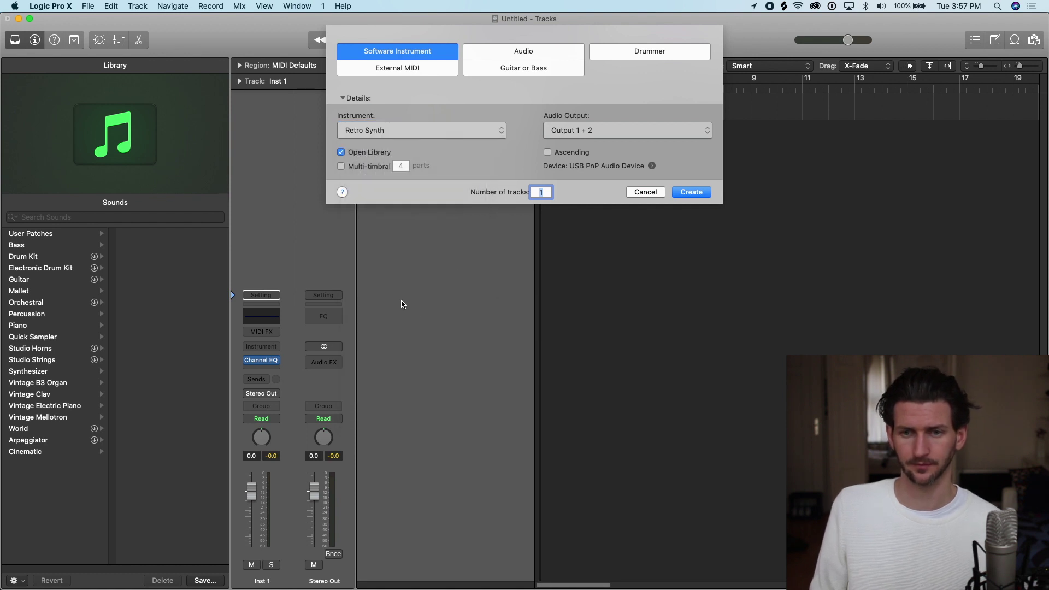
pyautogui.click(692, 192)
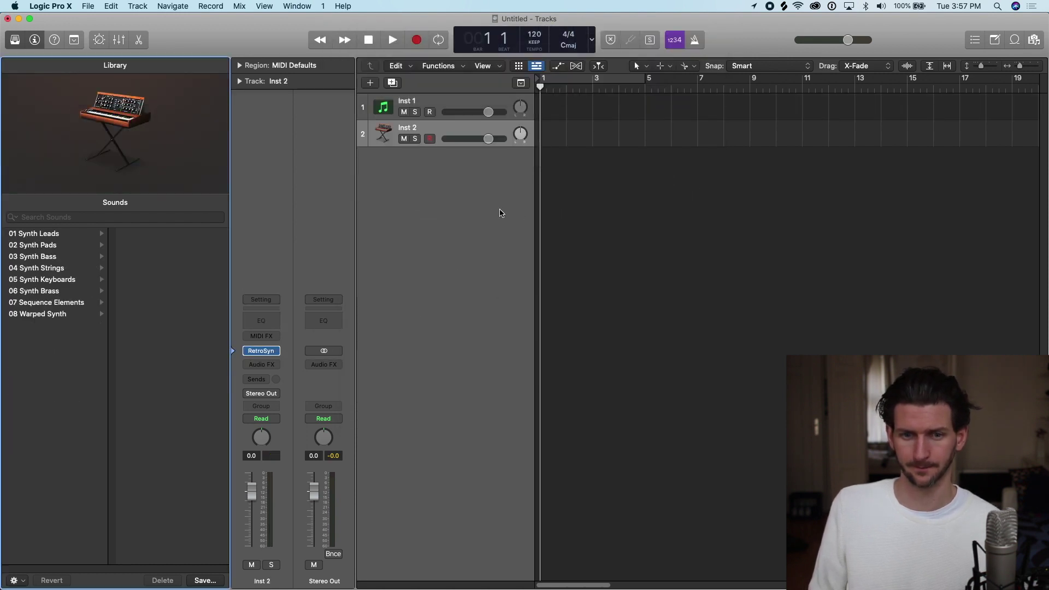
pyautogui.click(268, 352)
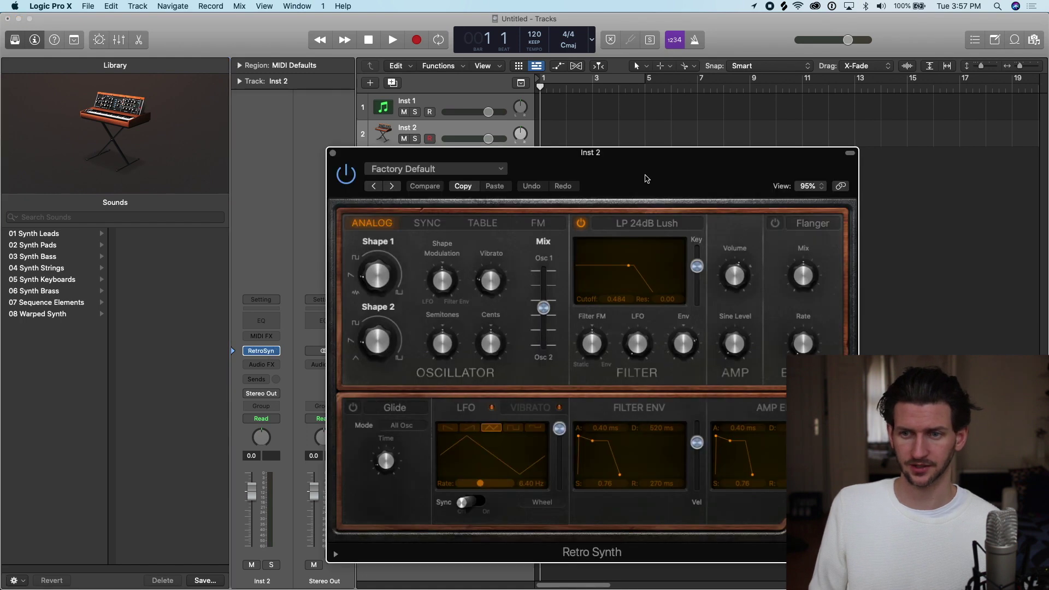
pyautogui.moveTo(647, 176); pyautogui.dragTo(449, 104)
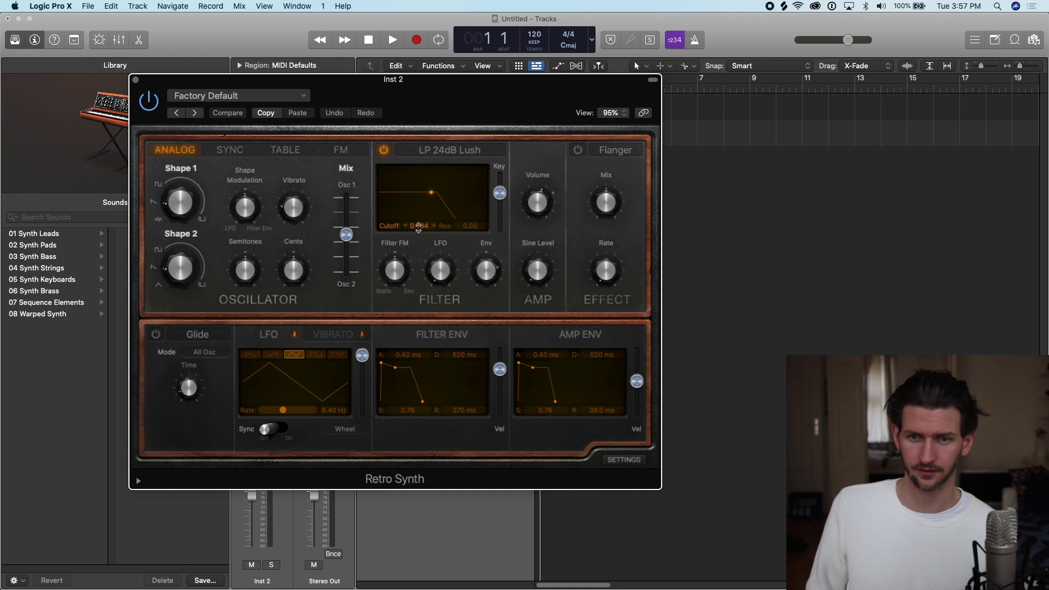
# Step: Lower the filter cutoff, zero the filter envelope attack and adjust the amp attack
pyautogui.moveTo(422, 226)
pyautogui.mouseDown()
pyautogui.moveTo(422, 214)
pyautogui.moveTo(422, 226)
pyautogui.mouseUp()
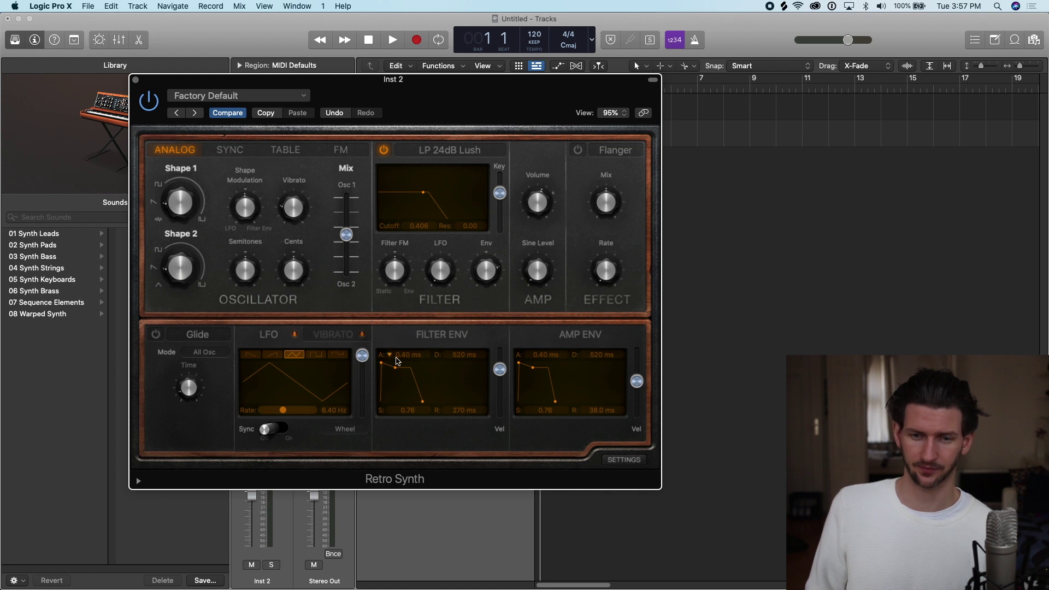
pyautogui.moveTo(408, 354); pyautogui.dragTo(407, 385)
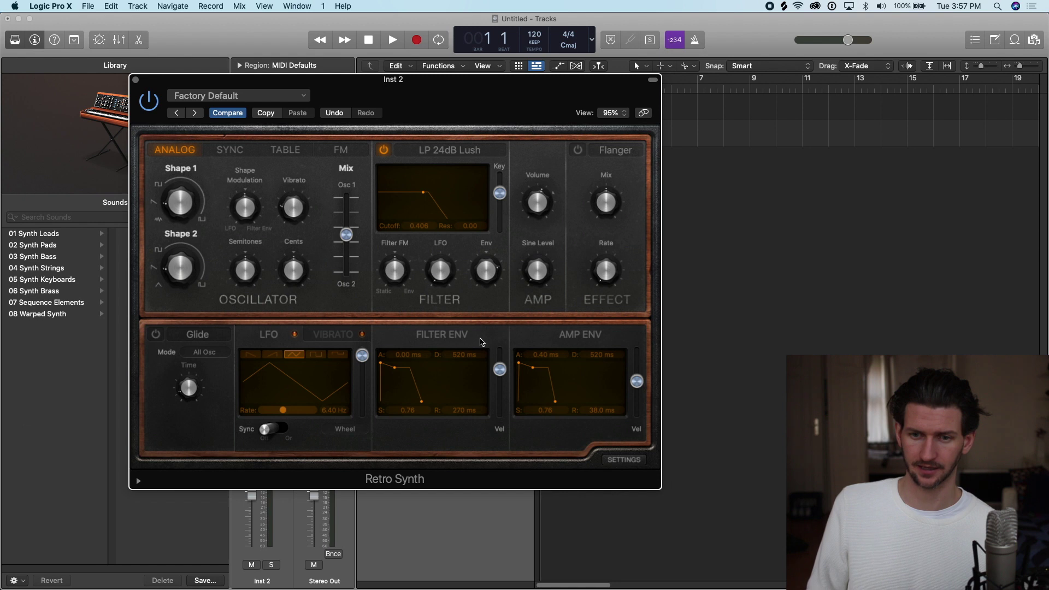
pyautogui.moveTo(555, 360)
pyautogui.mouseDown()
pyautogui.moveTo(555, 343)
pyautogui.moveTo(545, 371)
pyautogui.mouseUp()
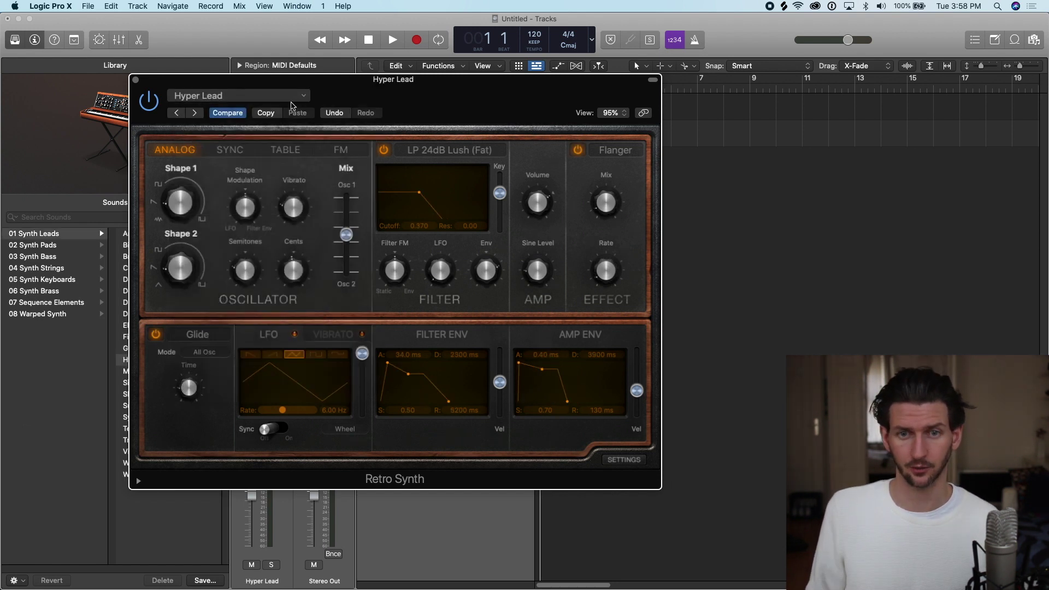
# Step: Load the 06 Synth Brass > Mellow Brass preset into Retro Synth
pyautogui.click(238, 95)
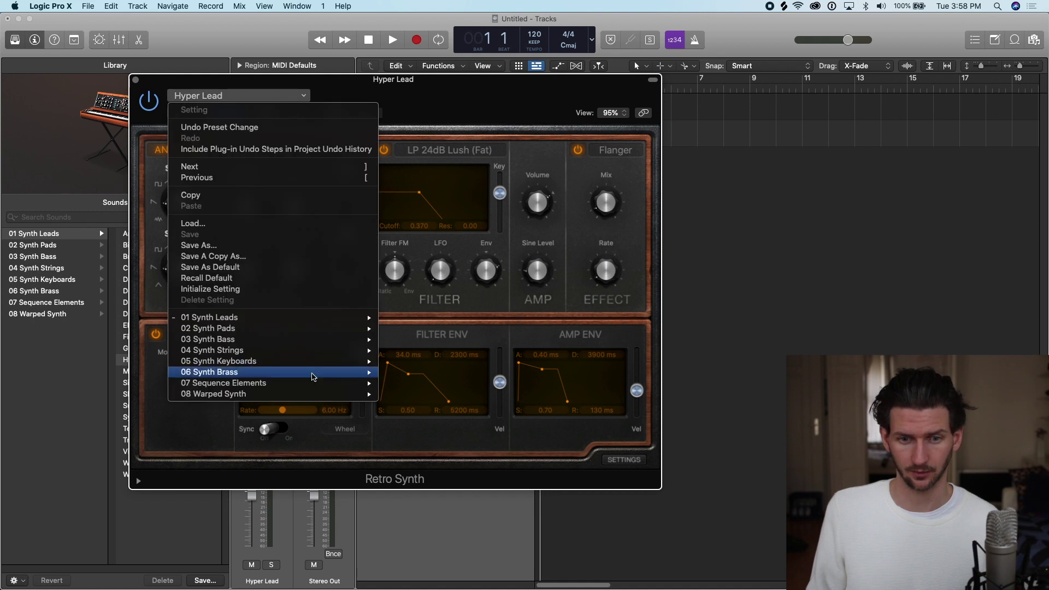
pyautogui.moveTo(313, 376)
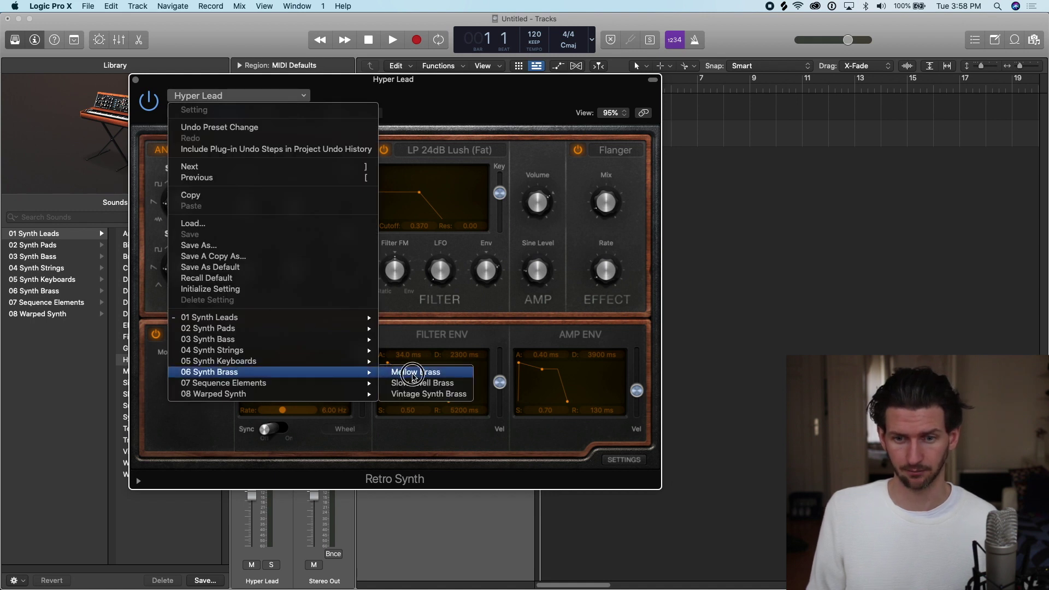
pyautogui.click(400, 176)
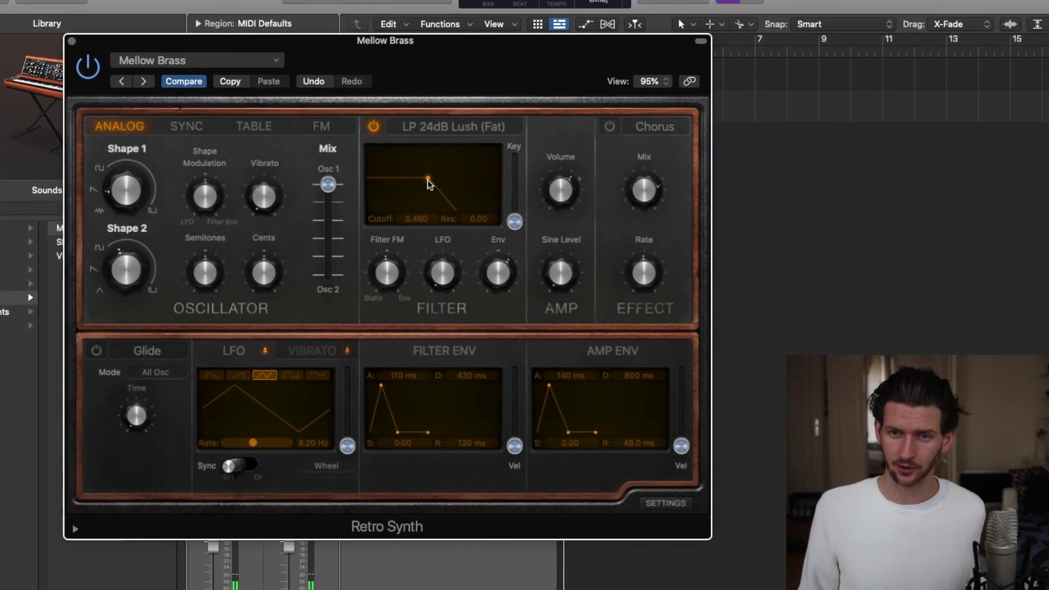
# Step: Sweep the Mellow Brass filter cutoff down and fine-tune it to 0.364
pyautogui.moveTo(428, 183); pyautogui.dragTo(485, 168)
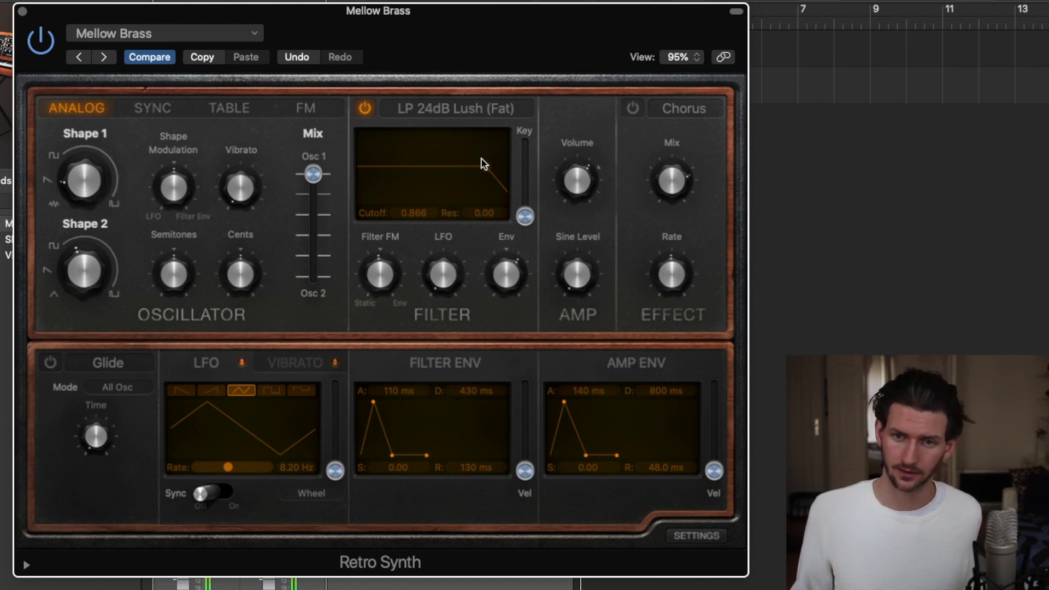
pyautogui.moveTo(485, 168); pyautogui.dragTo(378, 174)
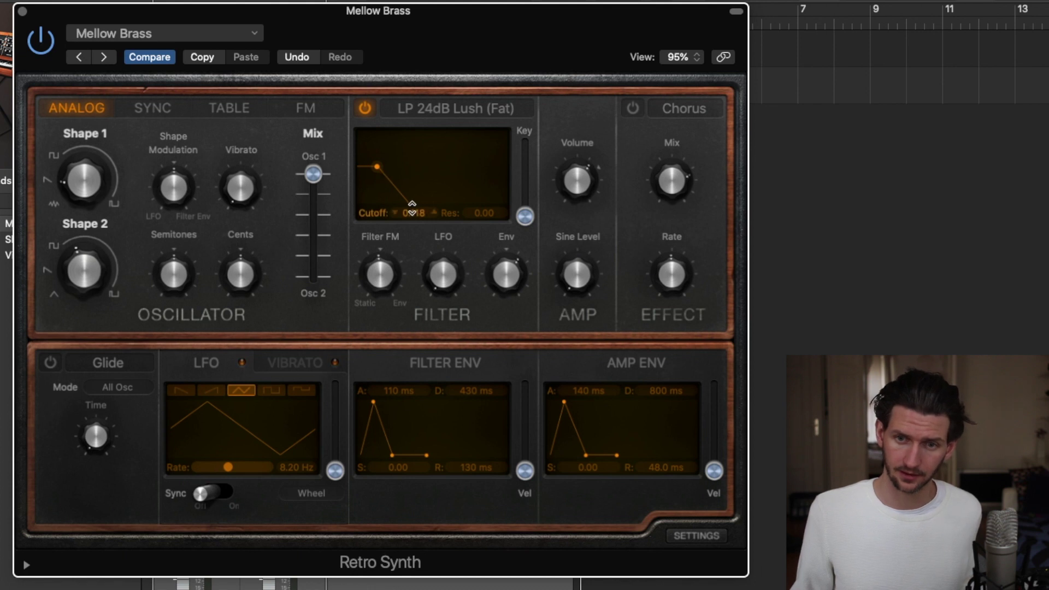
pyautogui.moveTo(417, 213); pyautogui.dragTo(416, 167)
pyautogui.moveTo(404, 215); pyautogui.dragTo(404, 215)
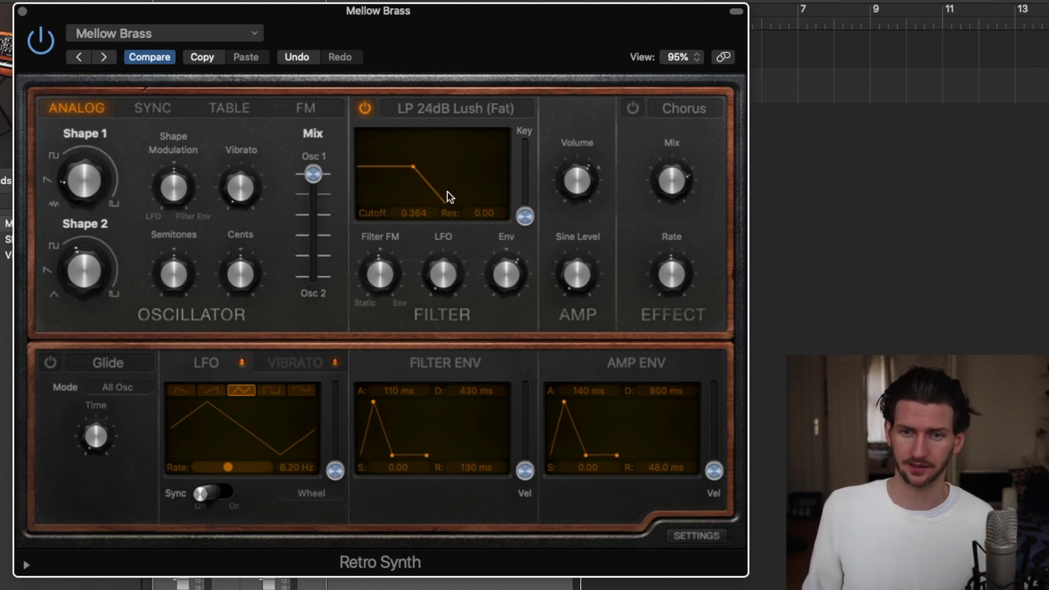
# Step: Set cutoff to 0.524 and resonance to 0.18, with 0 ms attacks and 1800 ms filter decay
pyautogui.moveTo(447, 192); pyautogui.dragTo(447, 155)
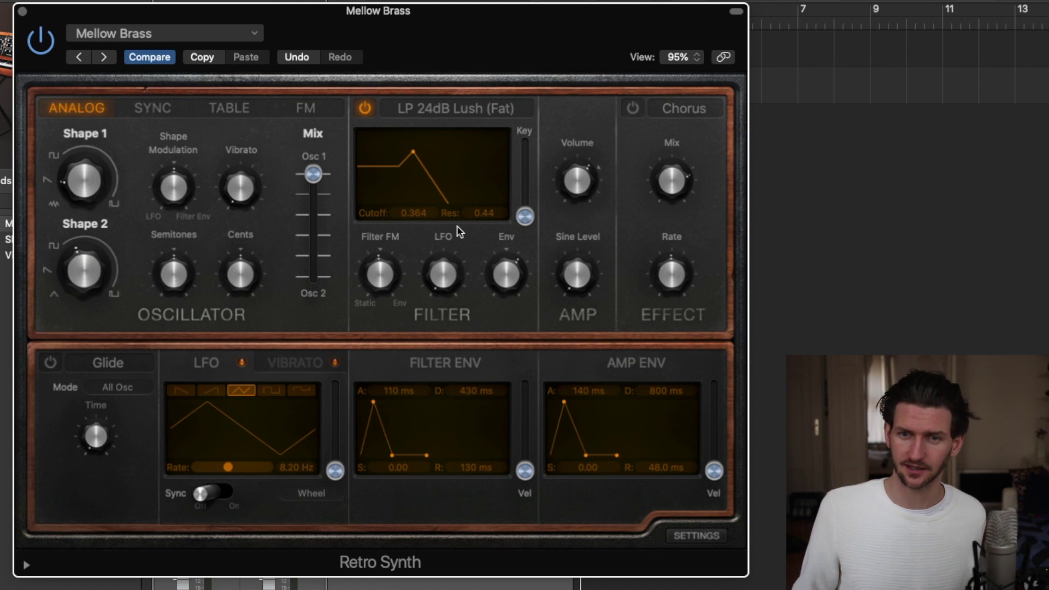
pyautogui.moveTo(492, 213); pyautogui.dragTo(492, 211)
pyautogui.moveTo(414, 212); pyautogui.dragTo(413, 204)
pyautogui.moveTo(492, 212); pyautogui.dragTo(492, 208)
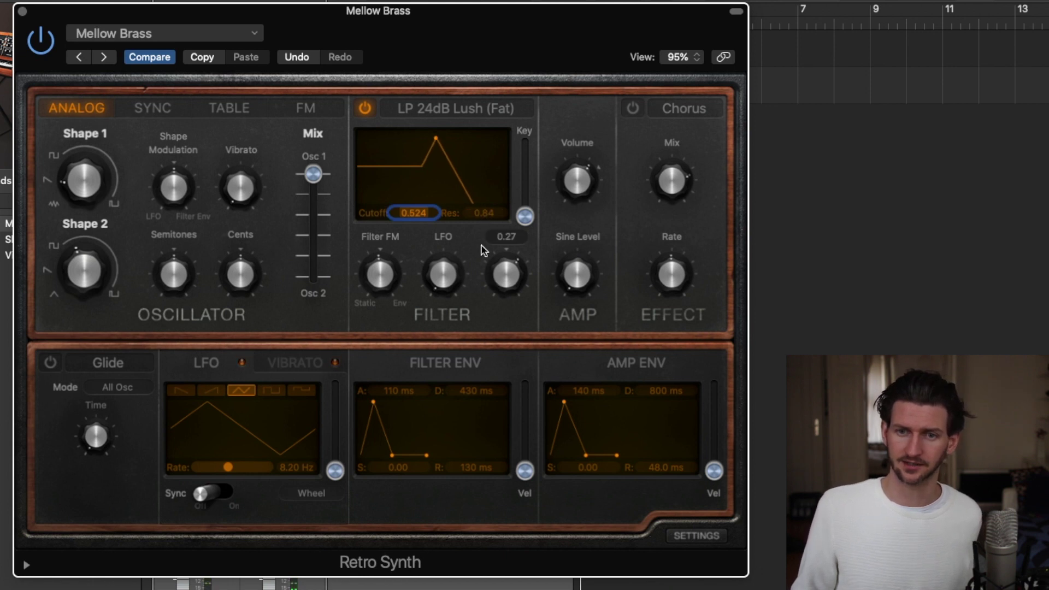
pyautogui.moveTo(482, 212); pyautogui.dragTo(484, 188)
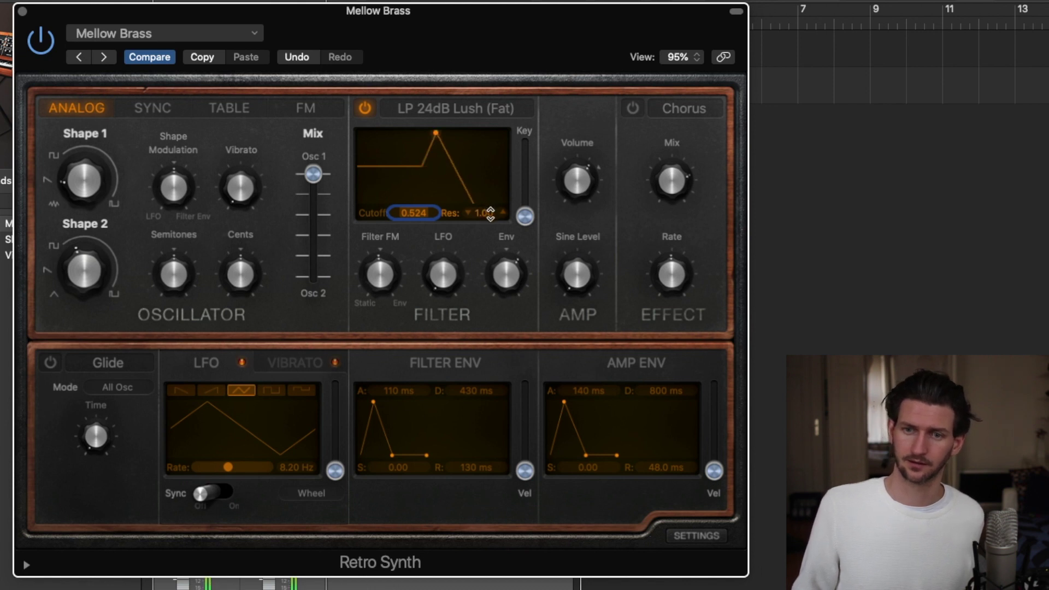
pyautogui.scroll(-5, 490, 213)
pyautogui.scroll(-2, 491, 212)
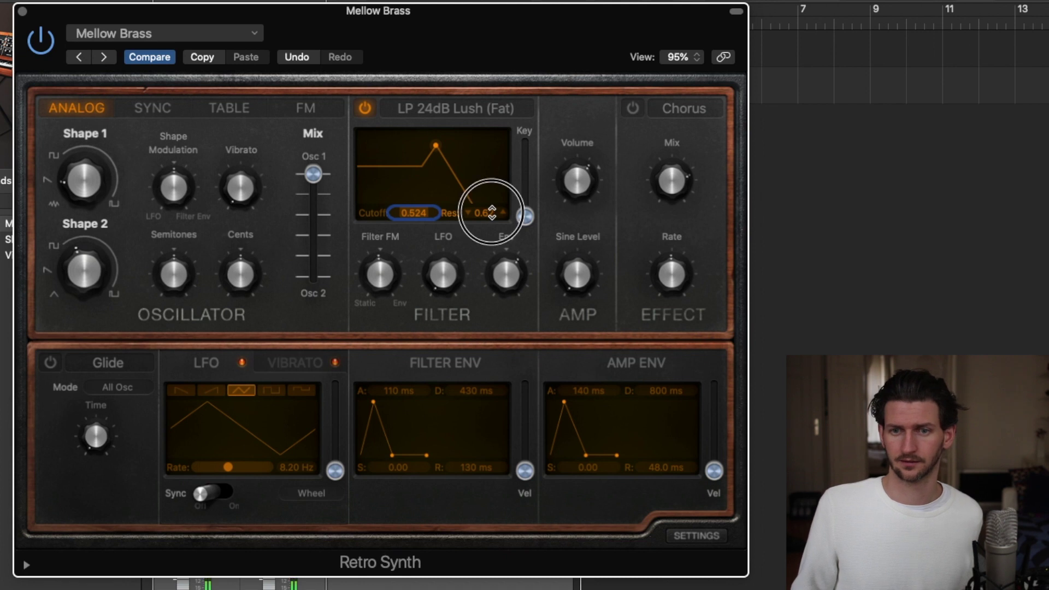
pyautogui.scroll(-5, 491, 209)
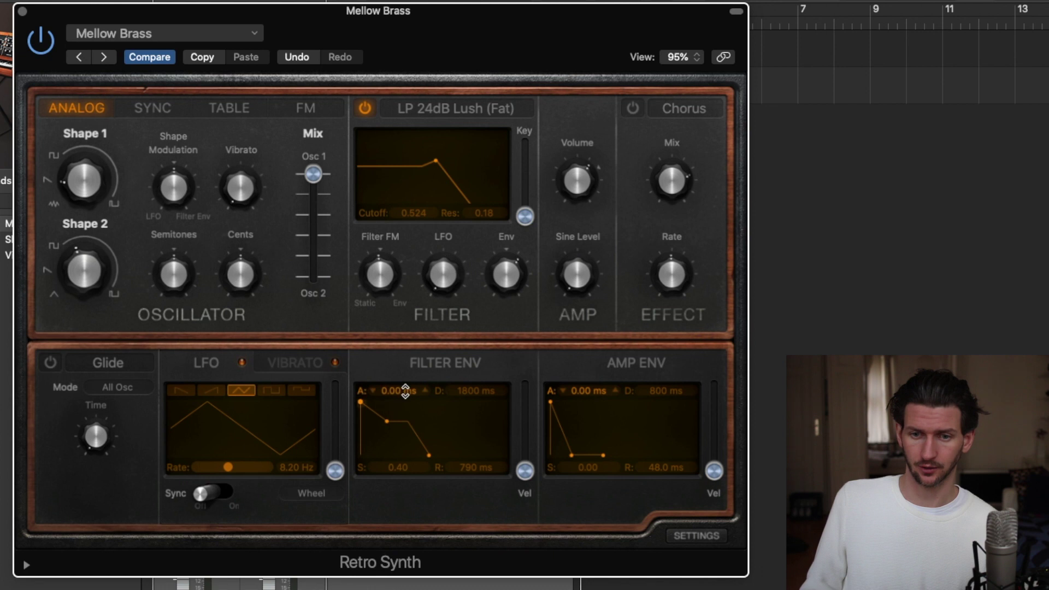
# Step: Set 3600 ms filter-envelope attack, 2800 ms amp attack, cutoff 0.300 and resonance 0.00
pyautogui.moveTo(405, 390)
pyautogui.mouseDown()
pyautogui.moveTo(404, 339)
pyautogui.moveTo(405, 390)
pyautogui.mouseUp()
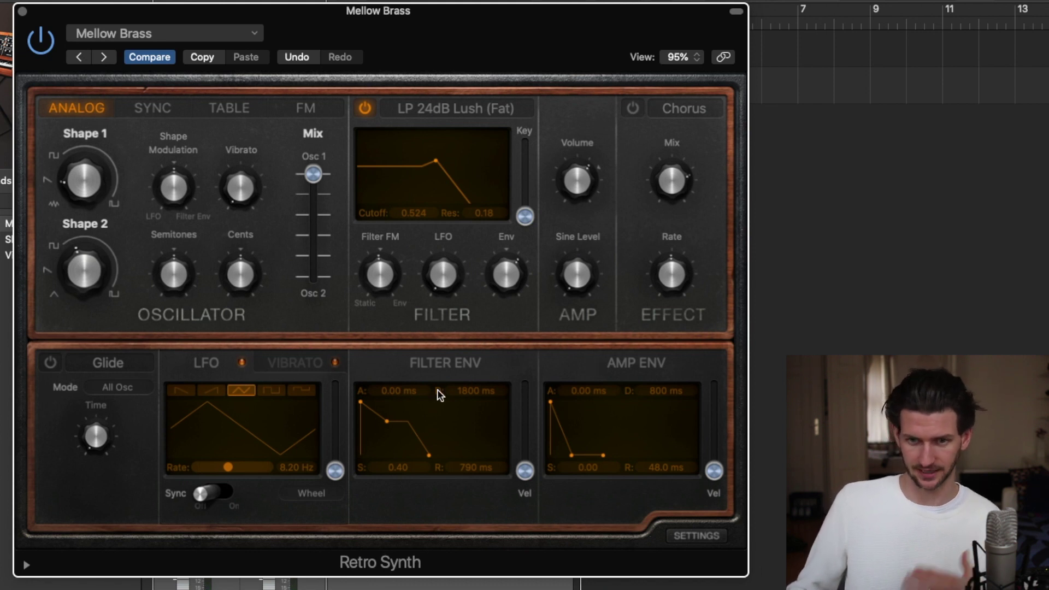
pyautogui.moveTo(404, 391); pyautogui.dragTo(404, 377)
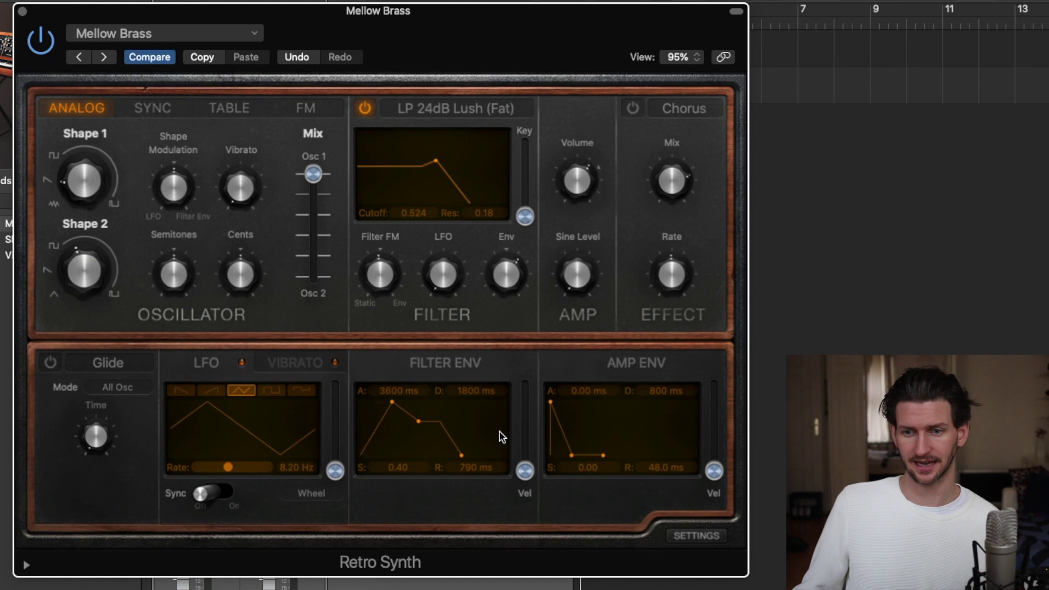
pyautogui.moveTo(600, 391); pyautogui.dragTo(599, 377)
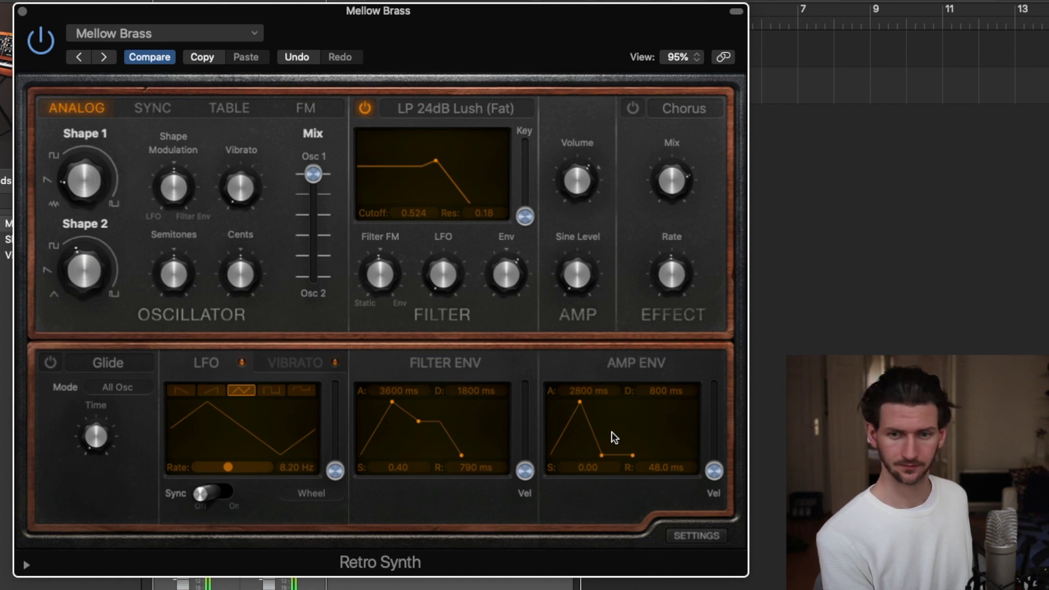
pyautogui.moveTo(436, 161); pyautogui.dragTo(411, 197)
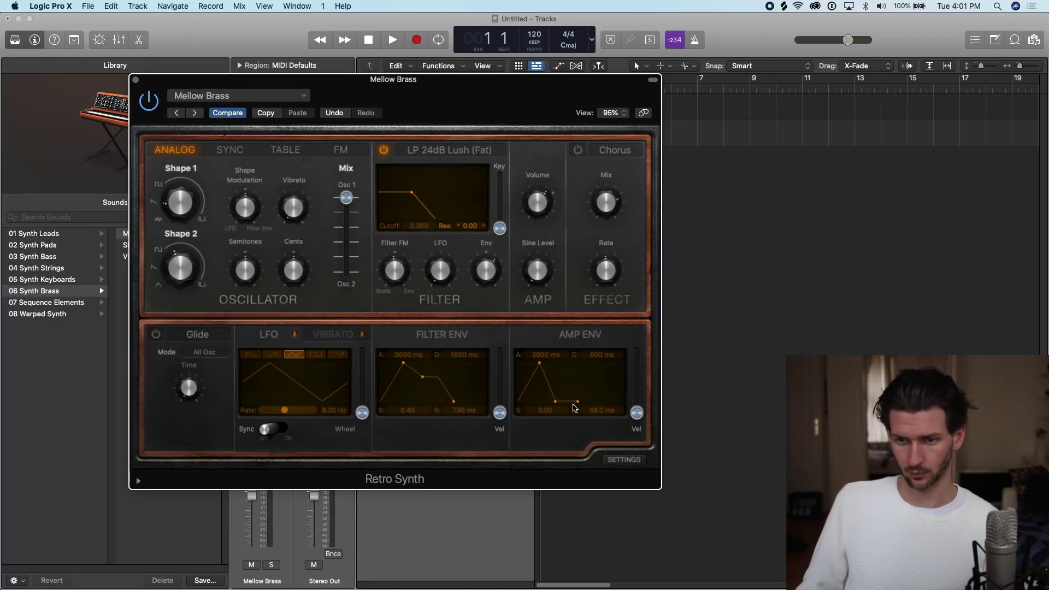
# Step: Give the amp envelope 3700 ms release and 0.30 sustain; set filter-envelope attack to 1600 ms
pyautogui.moveTo(599, 412); pyautogui.dragTo(600, 384)
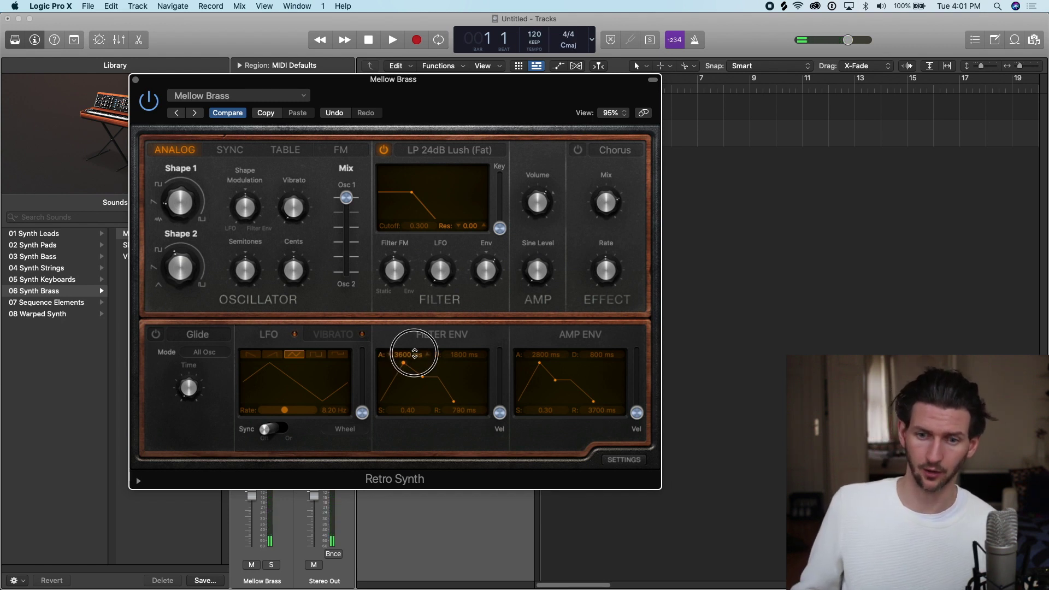
pyautogui.moveTo(410, 355); pyautogui.dragTo(409, 388)
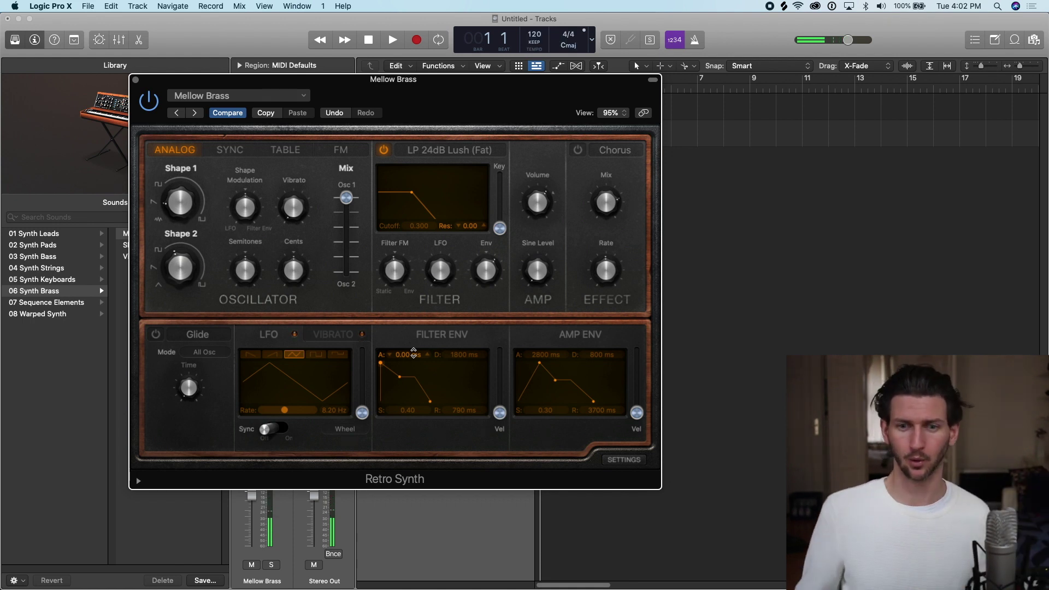
pyautogui.moveTo(411, 355); pyautogui.dragTo(411, 314)
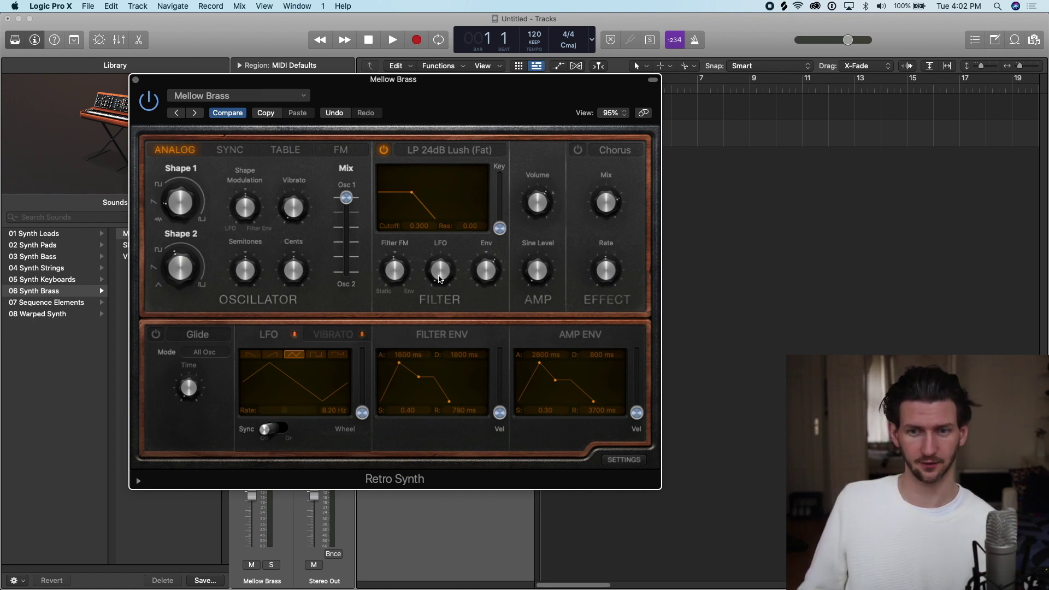
# Step: Raise the Filter LFO amount and switch the LFO waveform to square
pyautogui.moveTo(439, 279)
pyautogui.mouseDown()
pyautogui.moveTo(437, 235)
pyautogui.moveTo(447, 265)
pyautogui.mouseUp()
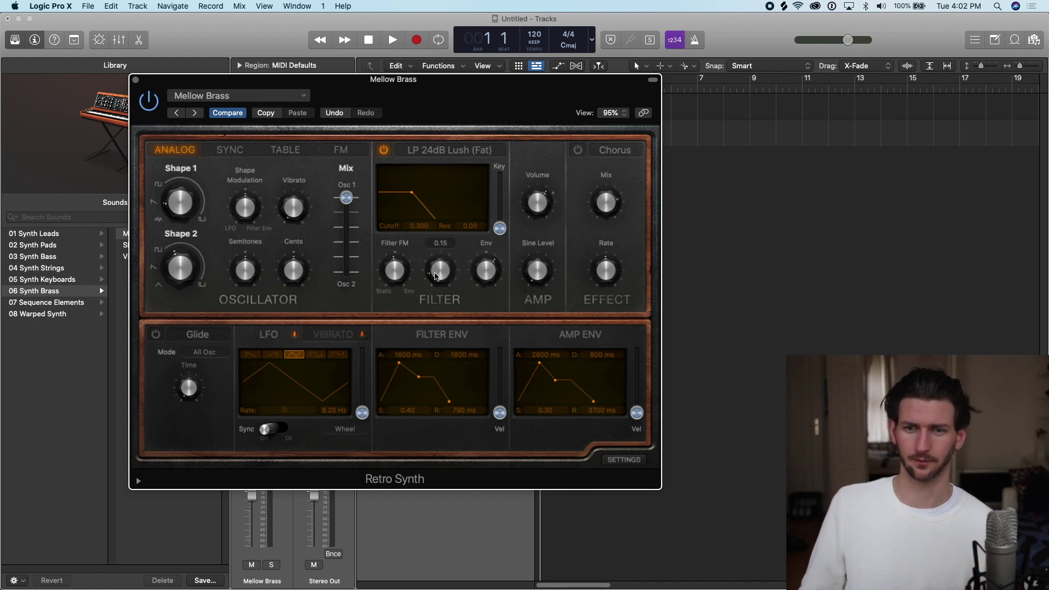
pyautogui.moveTo(436, 276); pyautogui.dragTo(445, 297)
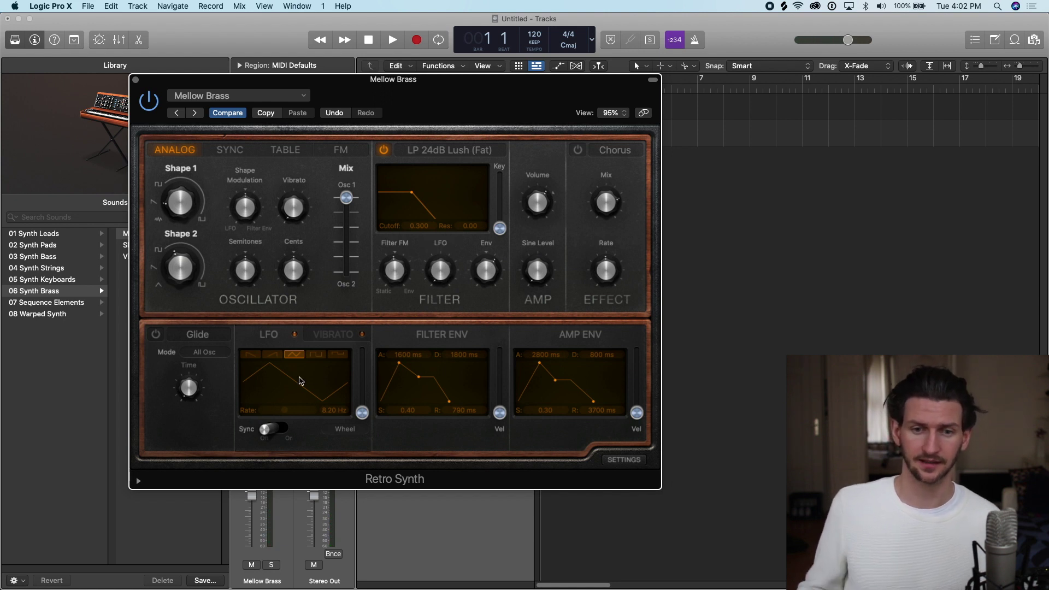
pyautogui.click(256, 355)
pyautogui.click(272, 356)
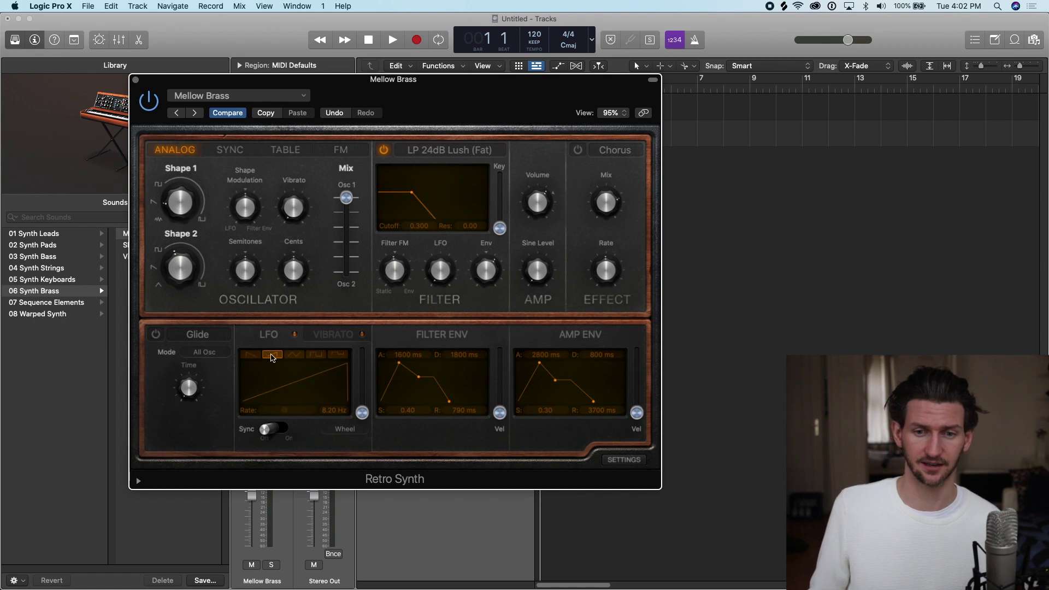
pyautogui.click(315, 355)
pyautogui.click(341, 356)
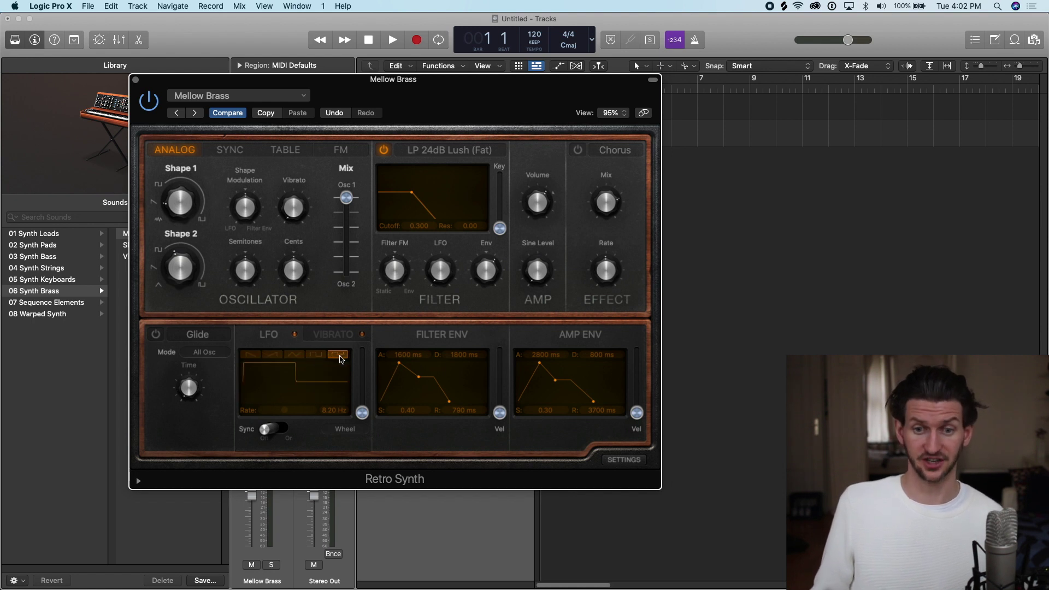
pyautogui.click(321, 359)
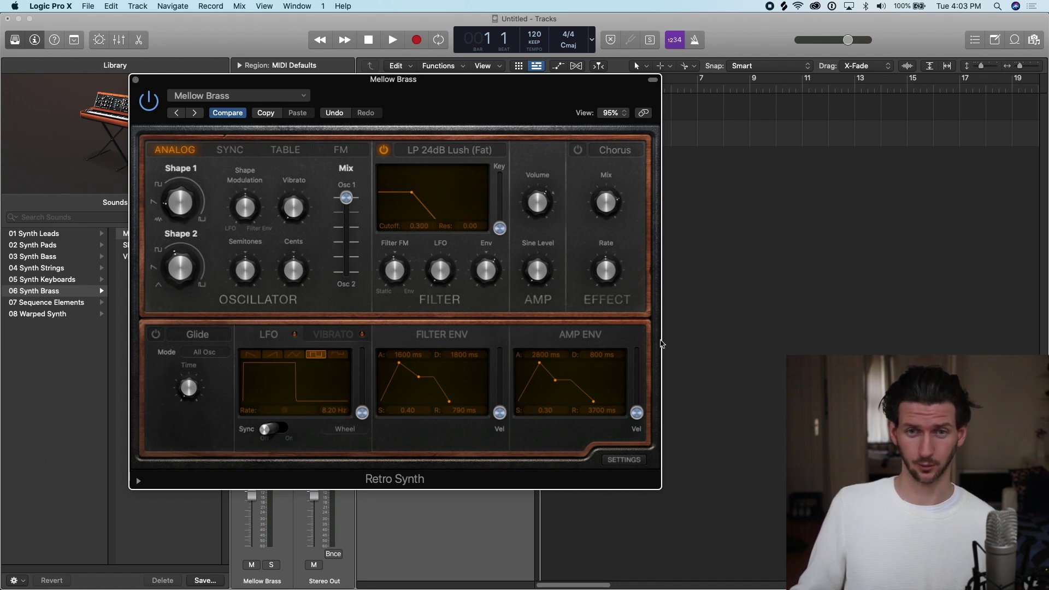
pyautogui.moveTo(507, 420)
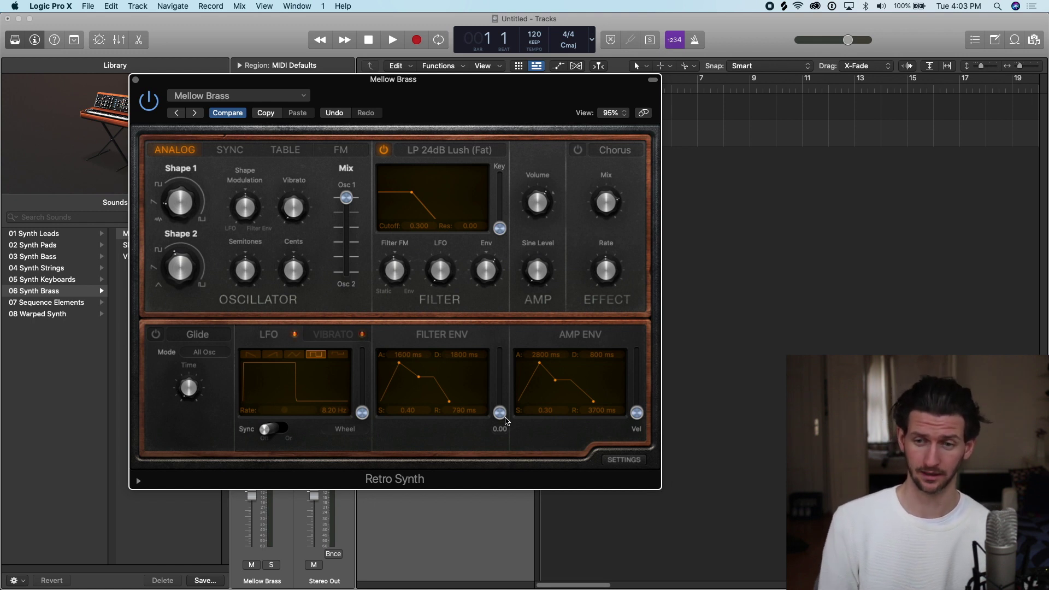
# Step: Replace Retro Synth with stereo Sculpture (Modeling Synth) and reposition its editor
pyautogui.click(136, 80)
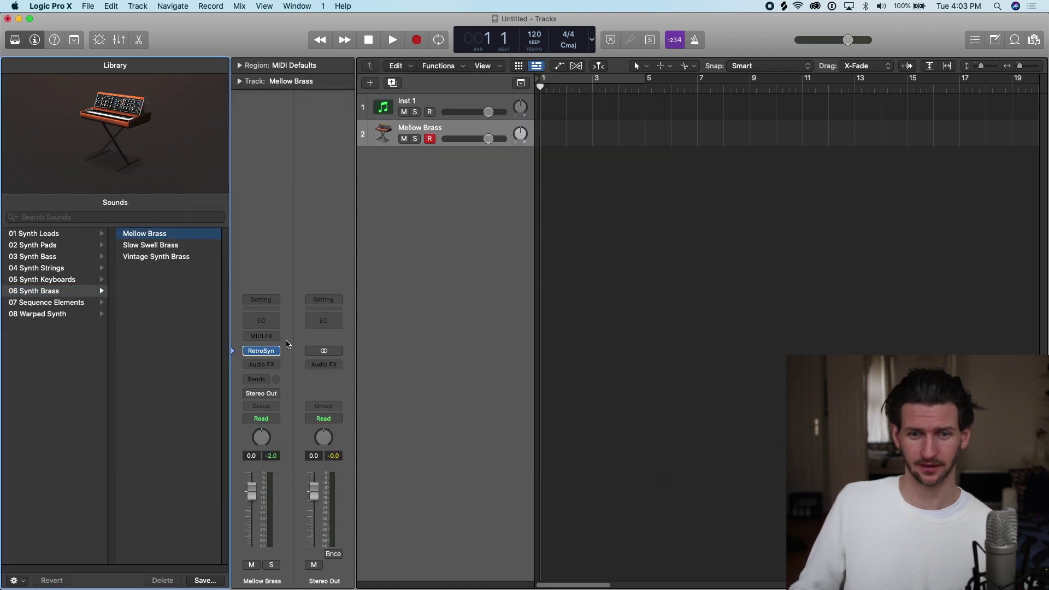
pyautogui.click(276, 353)
pyautogui.moveTo(385, 451)
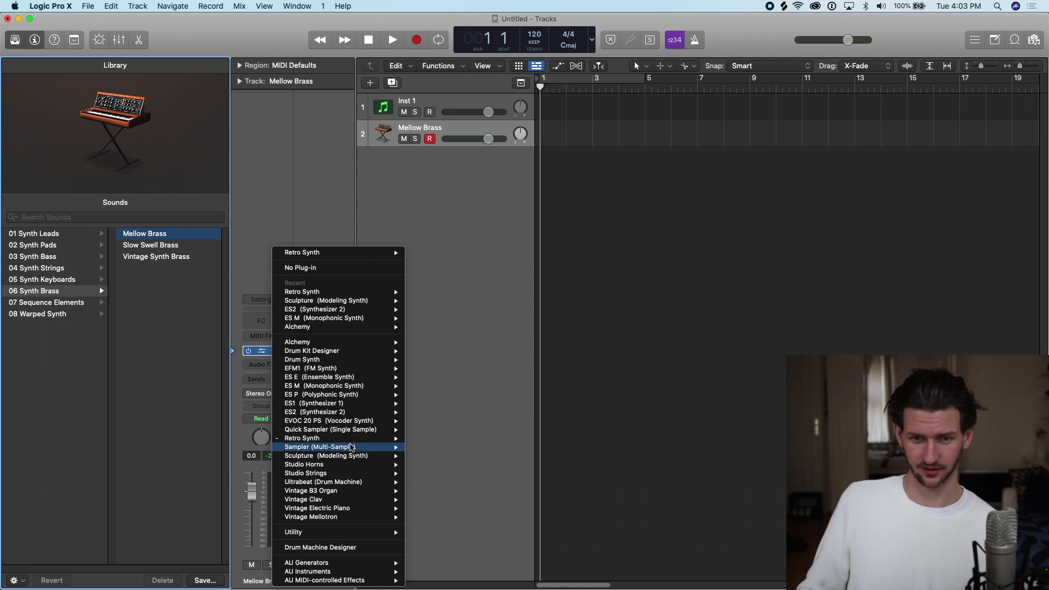
pyautogui.moveTo(339, 460)
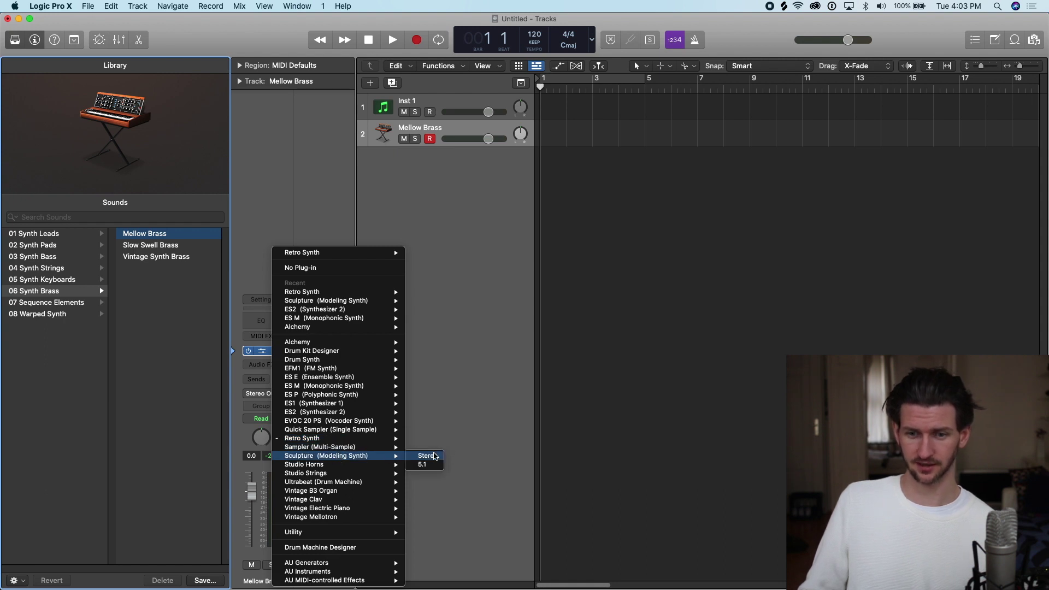
pyautogui.click(435, 456)
pyautogui.moveTo(632, 168); pyautogui.dragTo(412, 56)
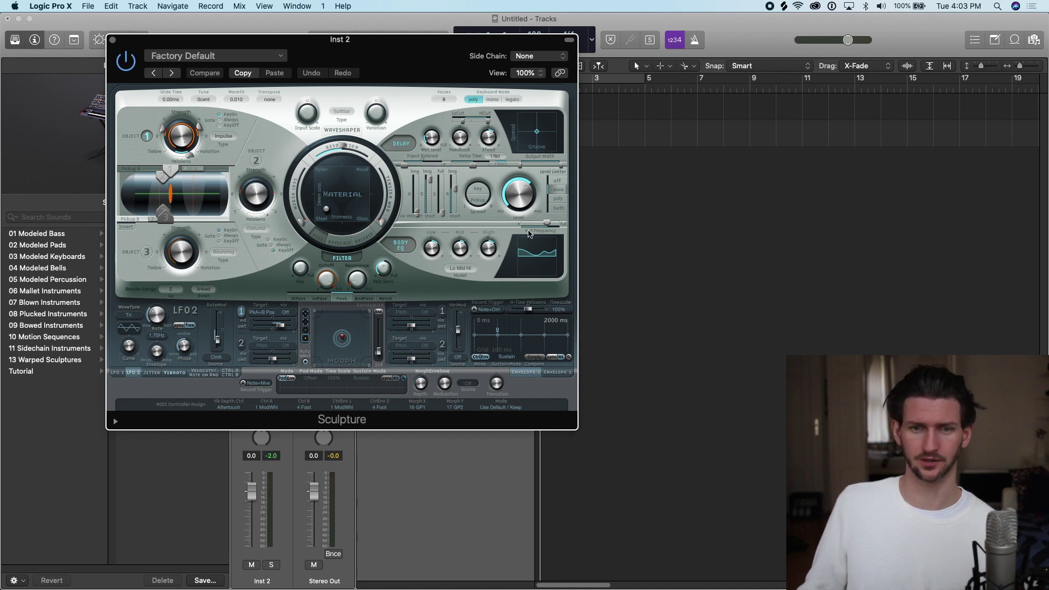
# Step: Adjust Sculpture's filter, amp envelope and Body EQ Low to +0.31, and slide pickup A right
pyautogui.click(320, 299)
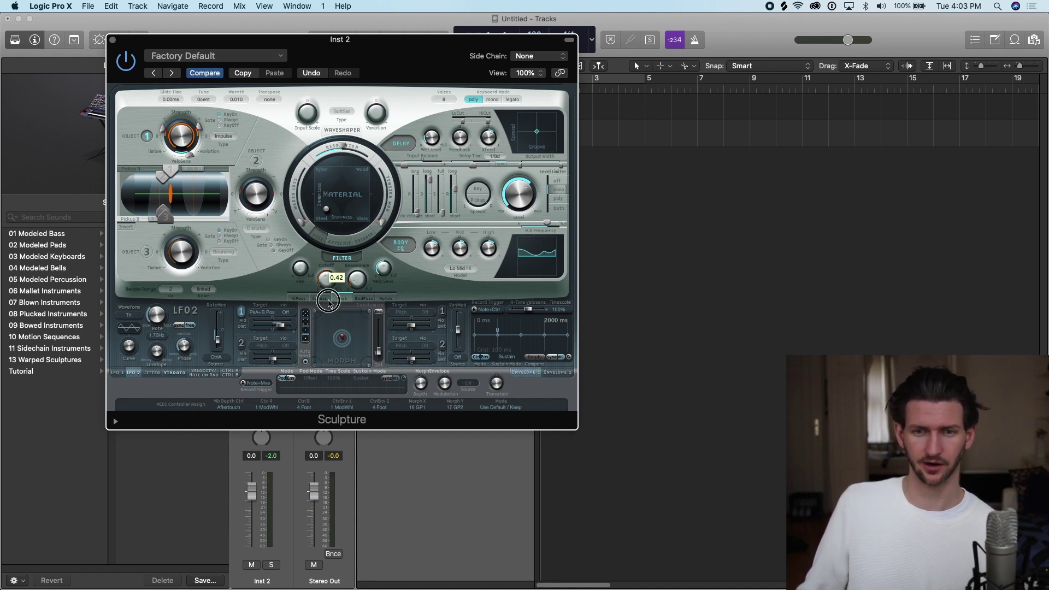
pyautogui.moveTo(422, 206)
pyautogui.mouseDown()
pyautogui.moveTo(421, 188)
pyautogui.moveTo(432, 210)
pyautogui.mouseUp()
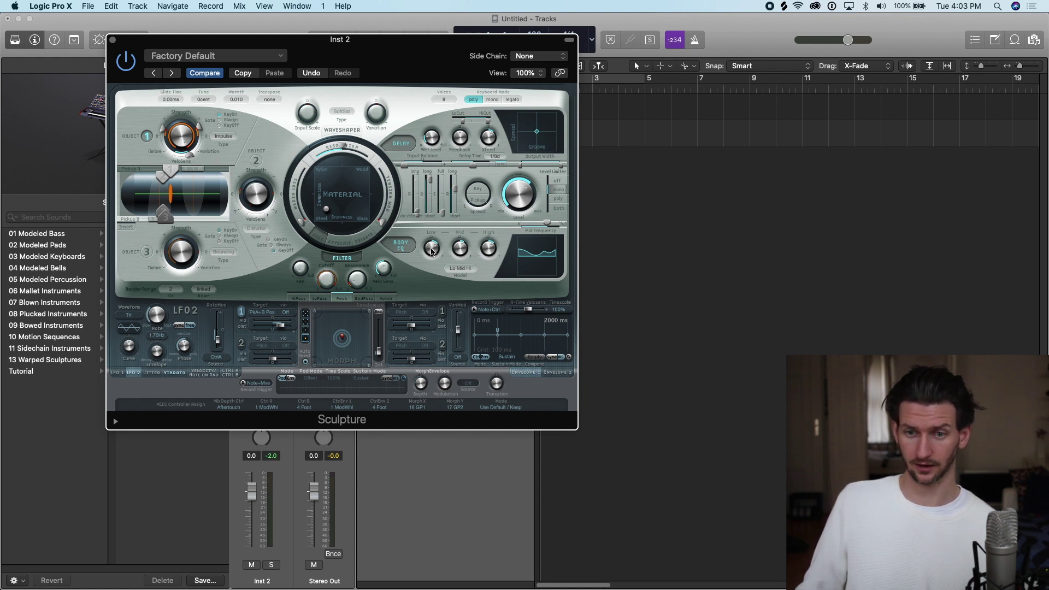
pyautogui.moveTo(432, 250); pyautogui.dragTo(464, 253)
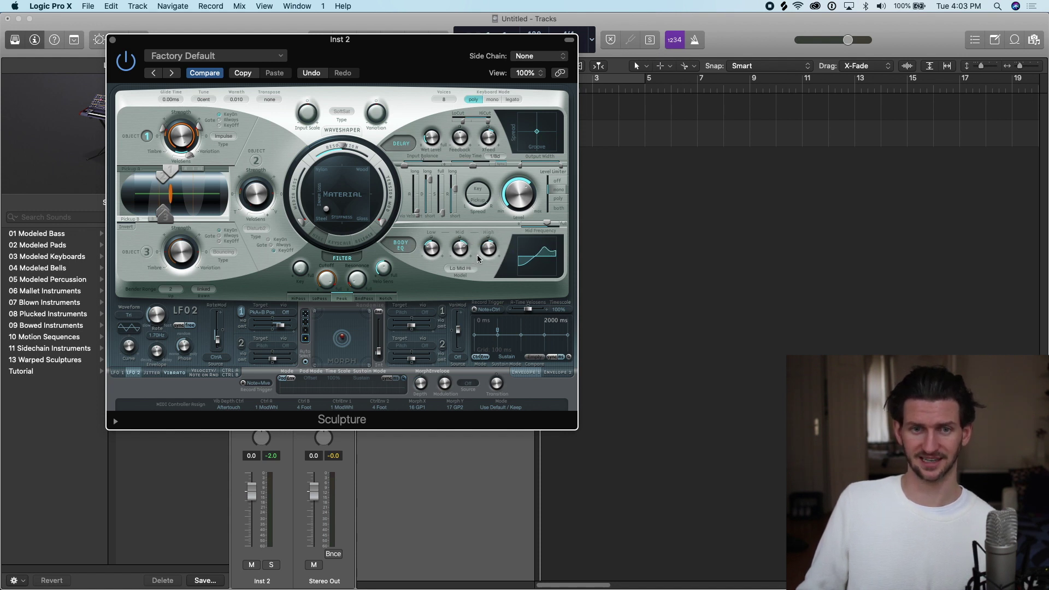
pyautogui.moveTo(163, 174)
pyautogui.mouseDown()
pyautogui.moveTo(211, 172)
pyautogui.moveTo(147, 185)
pyautogui.mouseUp()
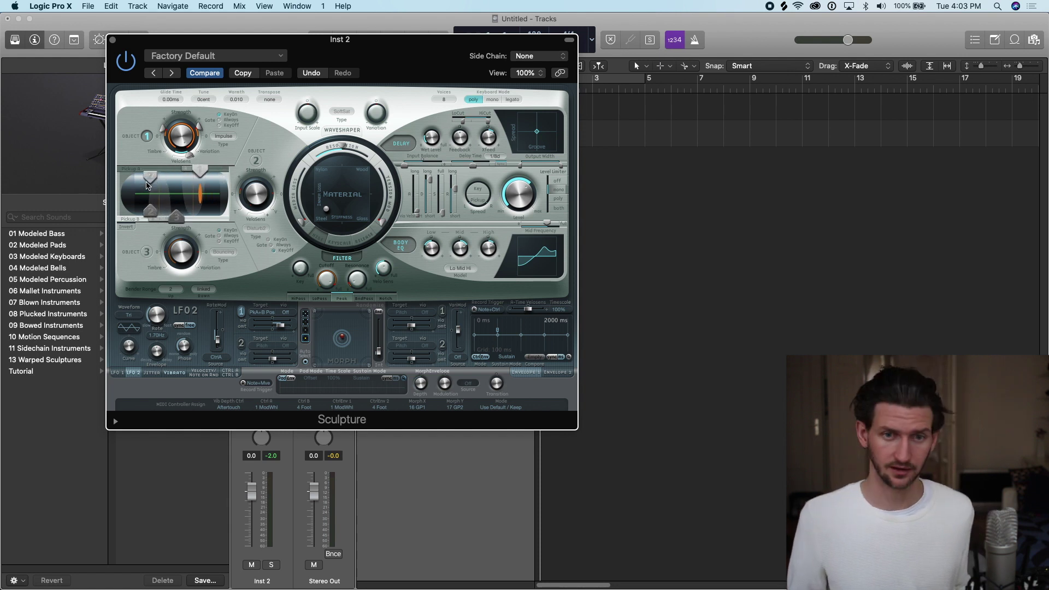
# Step: Shift Sculpture's Pickups A and B, enable Objects 2 and 3, and set Pickup A to 0.66
pyautogui.moveTo(147, 181); pyautogui.dragTo(209, 174)
pyautogui.moveTo(177, 217); pyautogui.dragTo(184, 217)
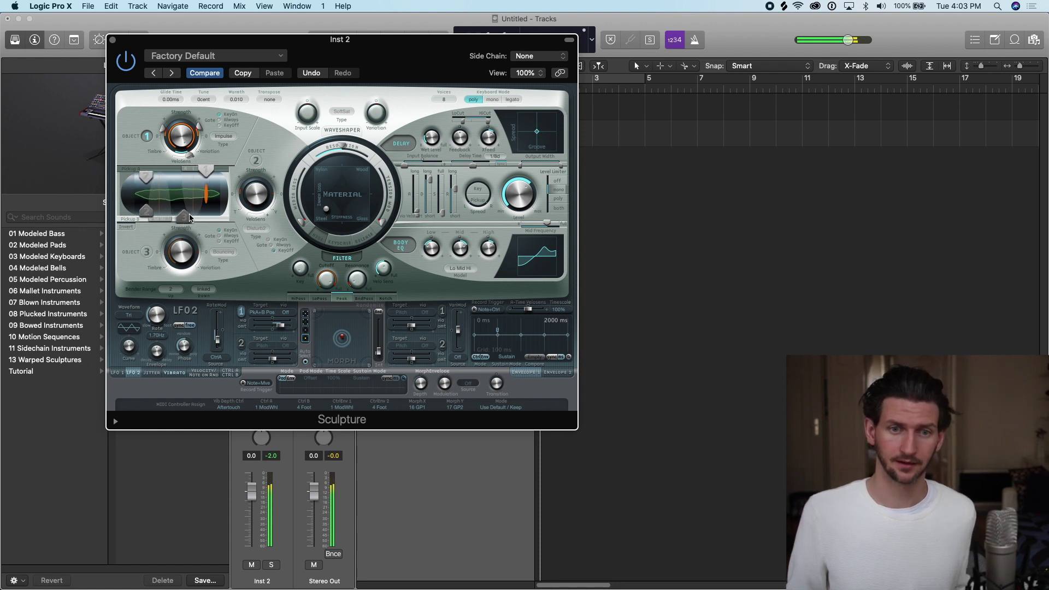
pyautogui.click(255, 164)
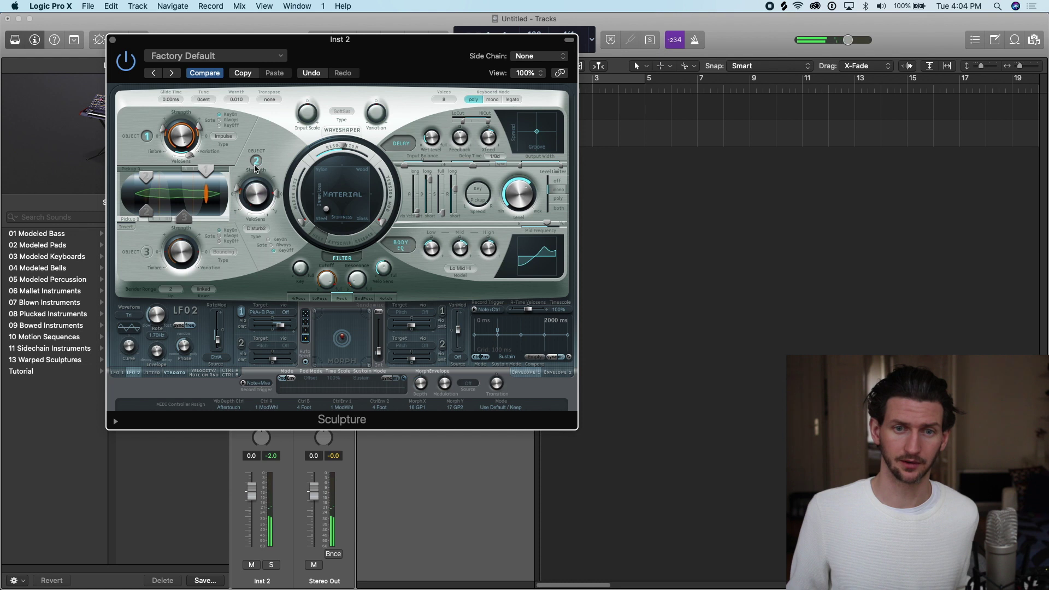
pyautogui.click(146, 252)
pyautogui.moveTo(205, 173); pyautogui.dragTo(163, 174)
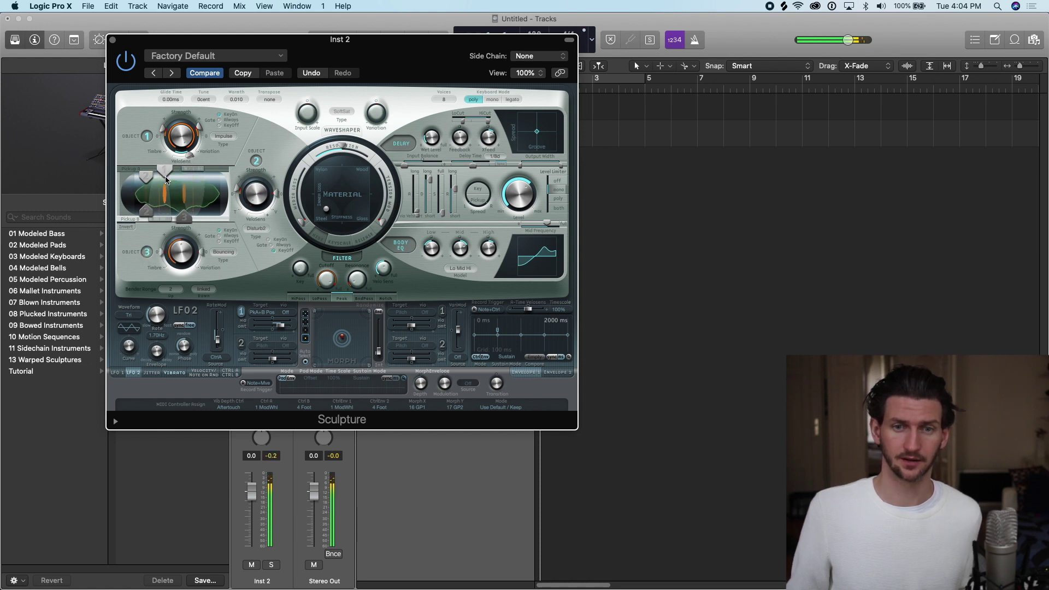